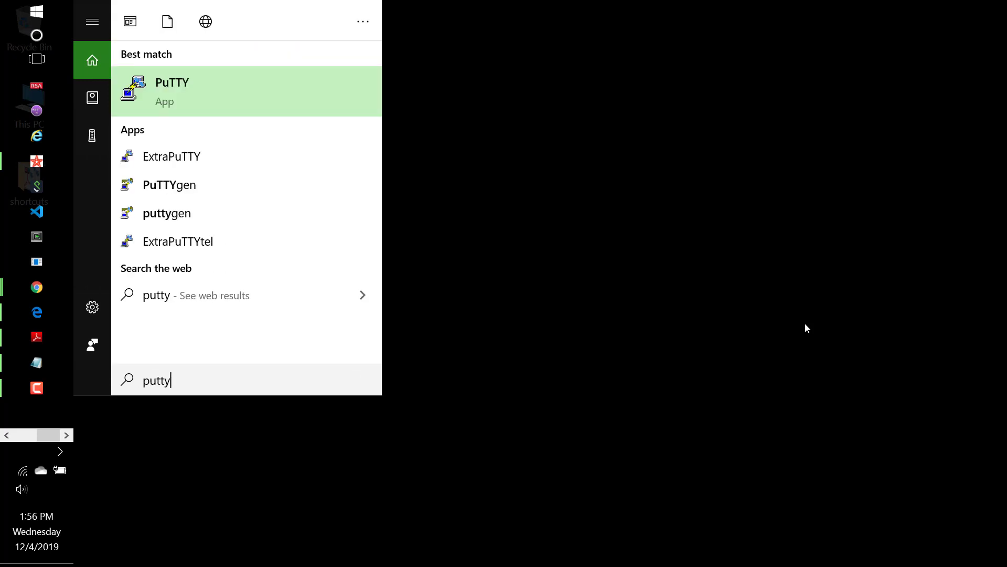
# Launch the PuTTY app from the search results
pyautogui.press('Return')
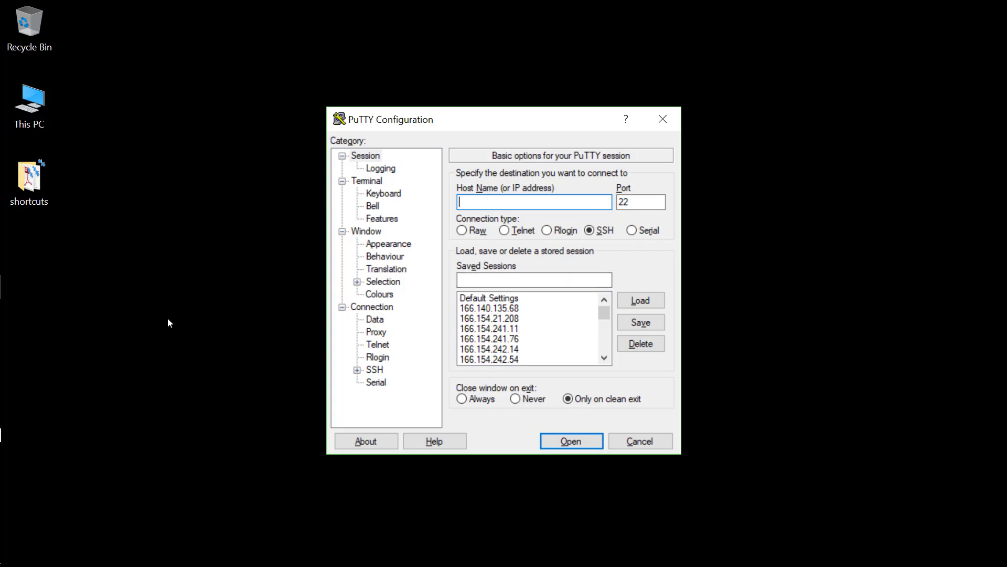
# In File Explorer, create an empty text document named ipaddress.txt on USB Drive (F:) and eject the drive
pyautogui.moveTo(1, 309)
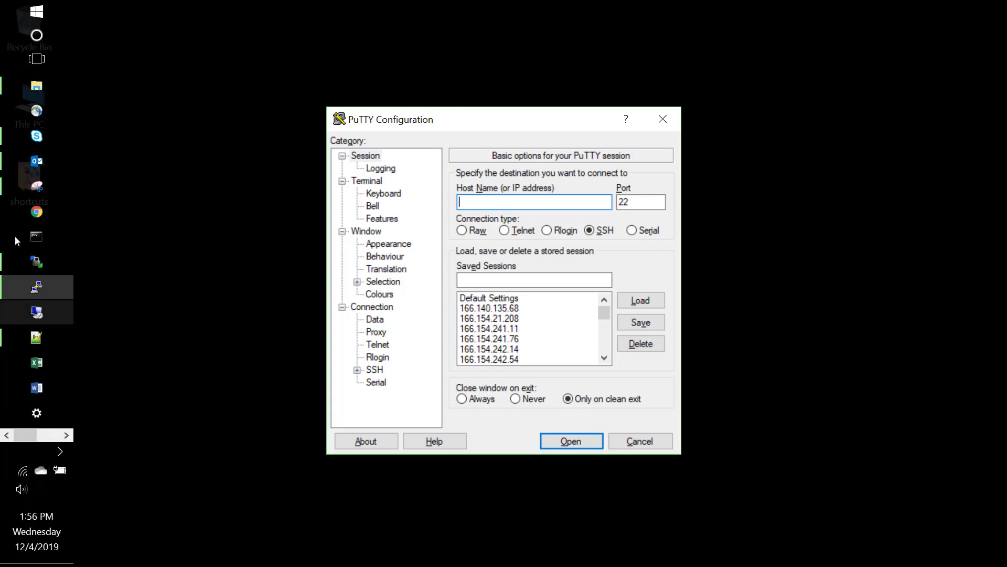
pyautogui.click(42, 83)
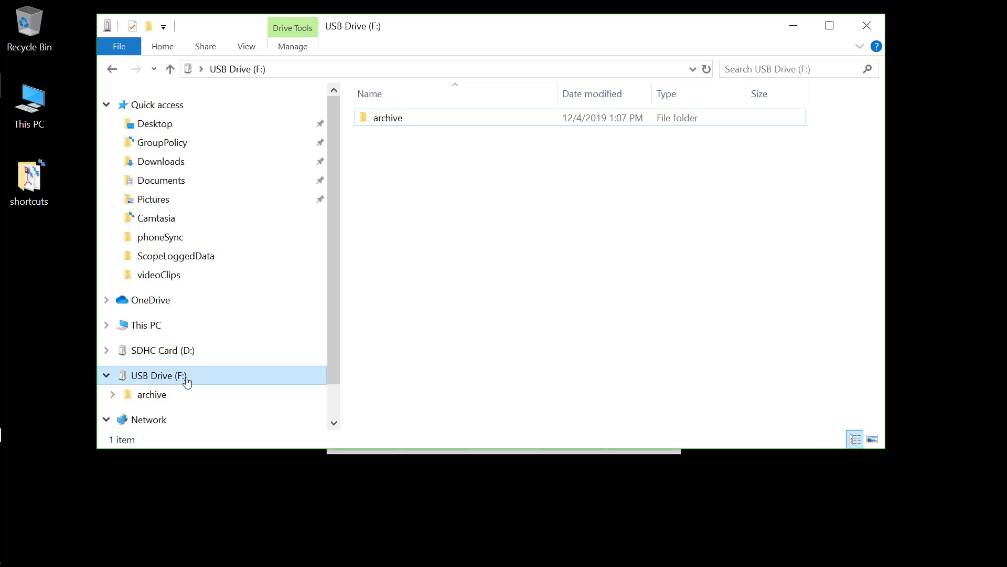
pyautogui.rightClick(478, 166)
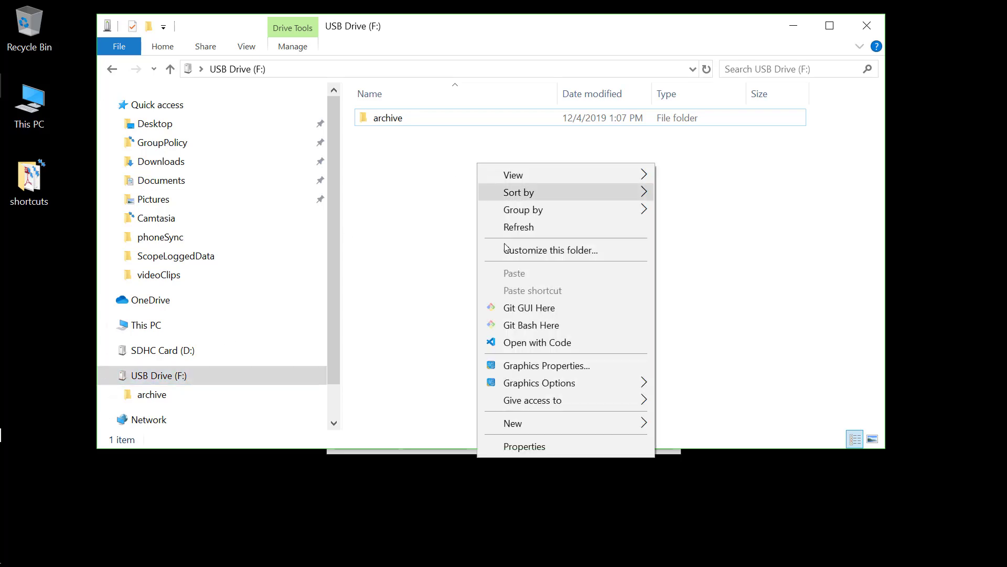
pyautogui.moveTo(539, 427)
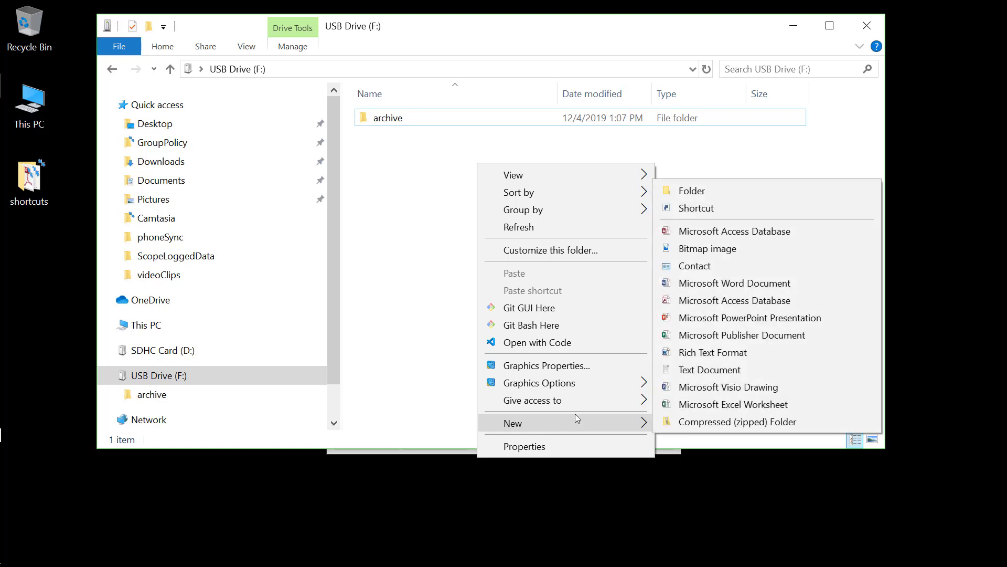
pyautogui.click(714, 371)
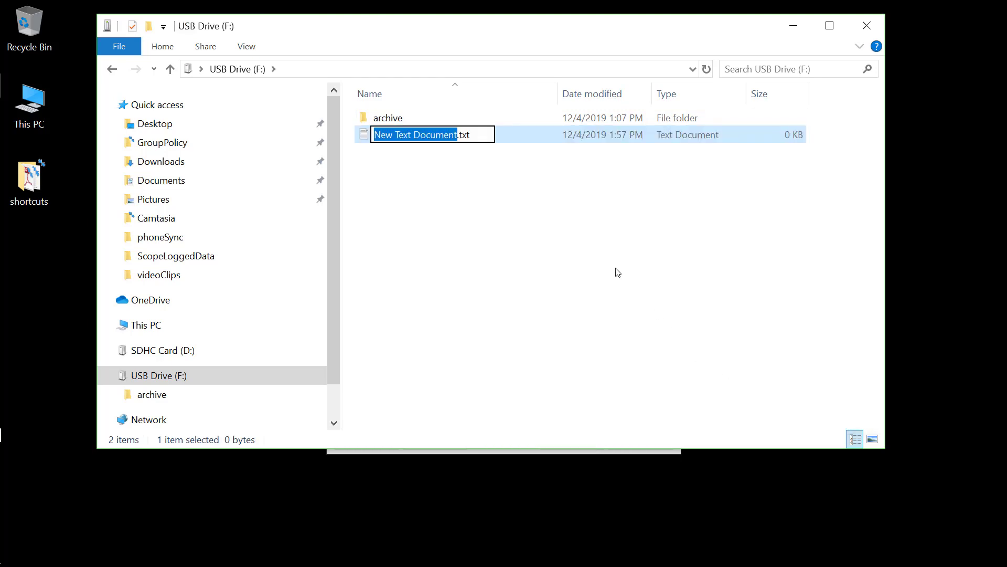
pyautogui.write('ipaddr')
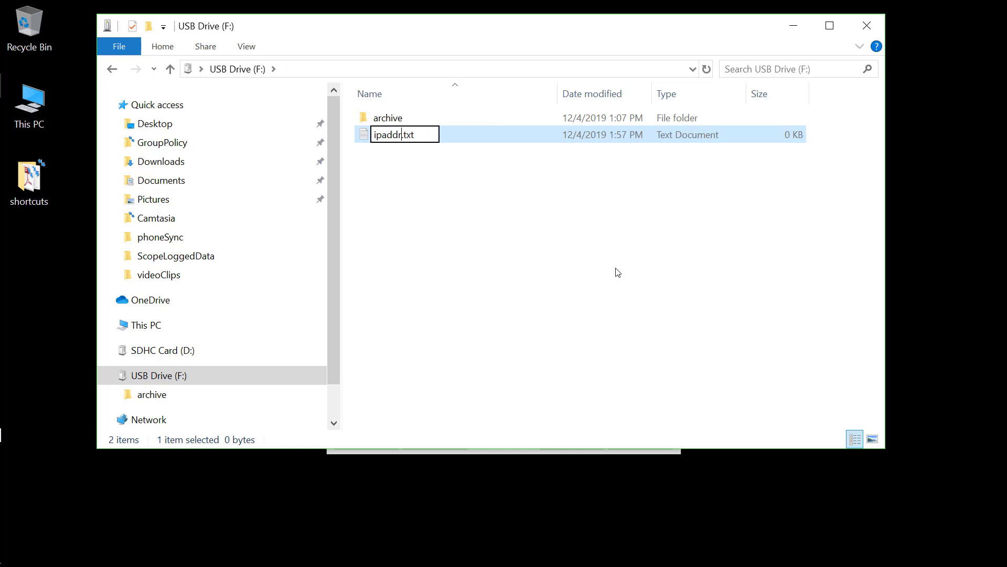
pyautogui.write('ess')
pyautogui.click(579, 267)
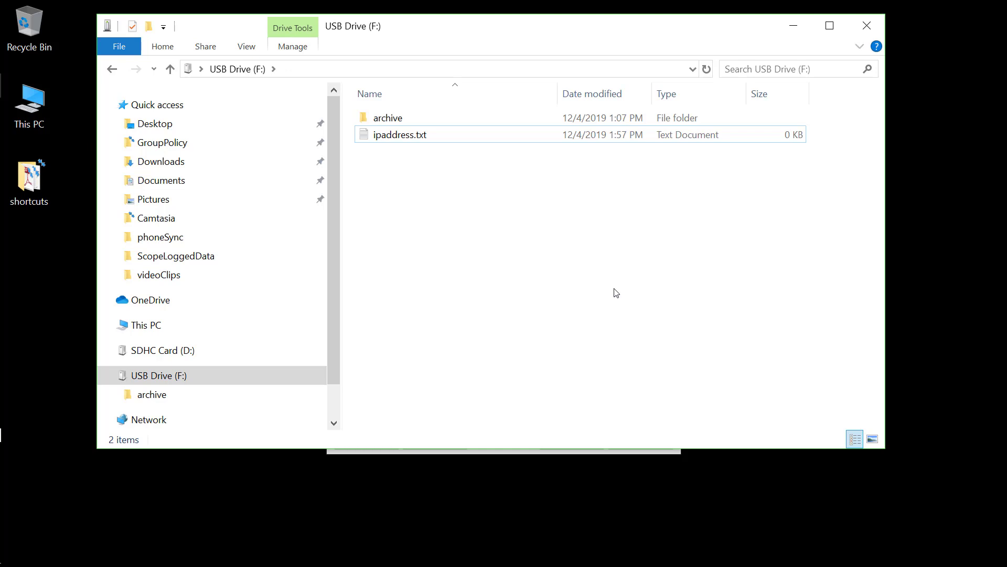
pyautogui.rightClick(229, 382)
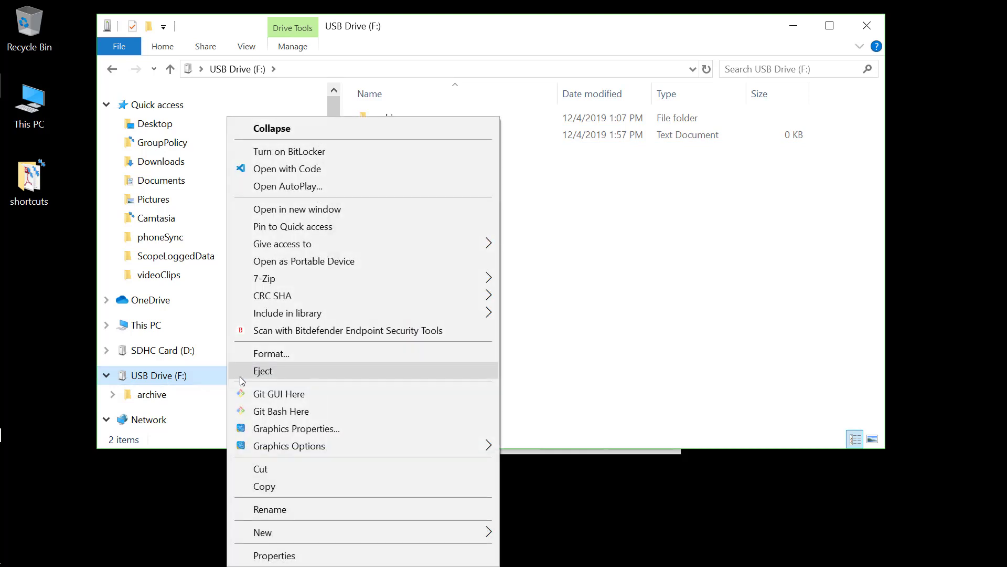
pyautogui.click(262, 373)
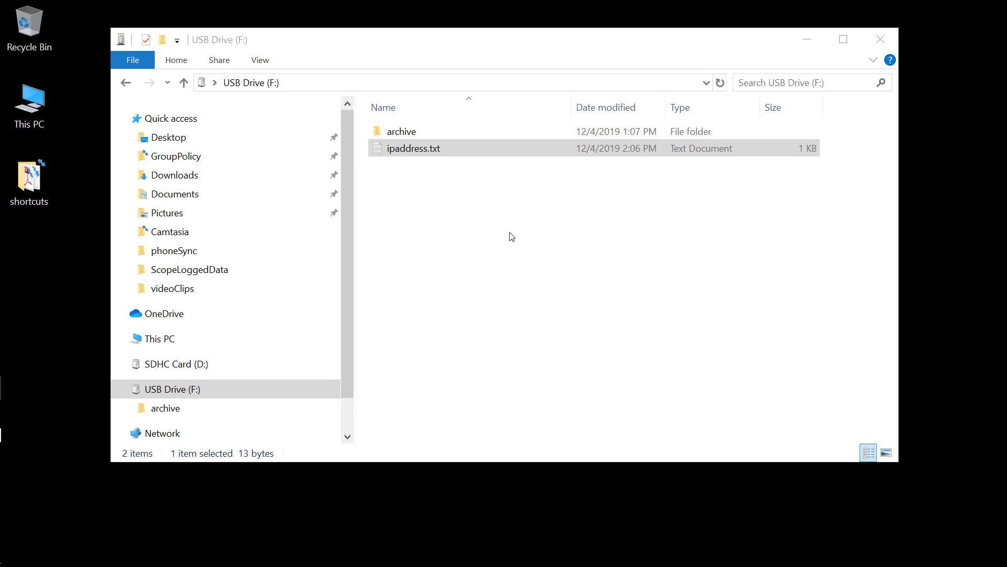
# Copy the IP address from ipaddress.txt on the USB drive, then close the file and minimize File Explorer
pyautogui.doubleClick(411, 149)
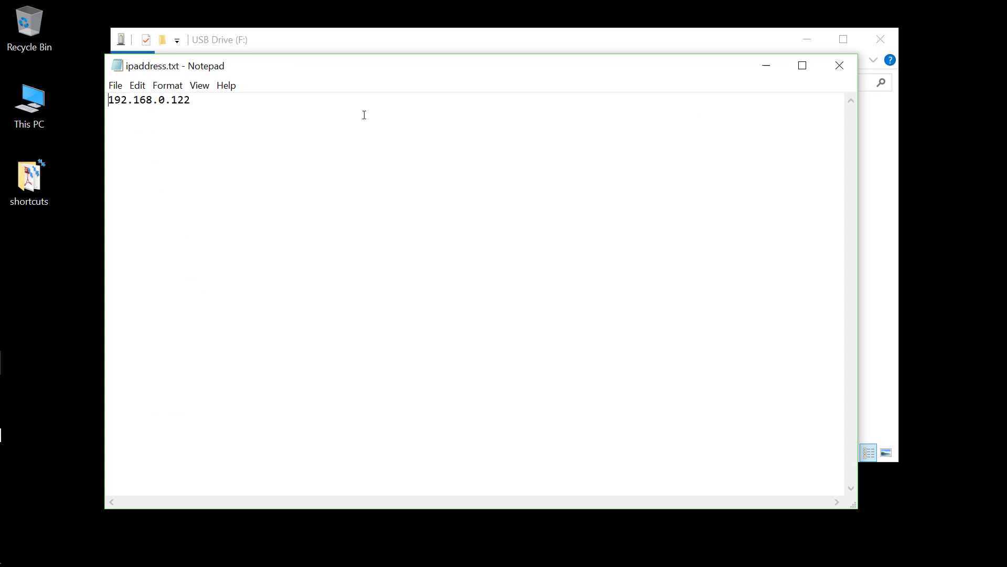
pyautogui.moveTo(191, 100); pyautogui.dragTo(107, 108)
pyautogui.hotkey('ctrl', 'c')
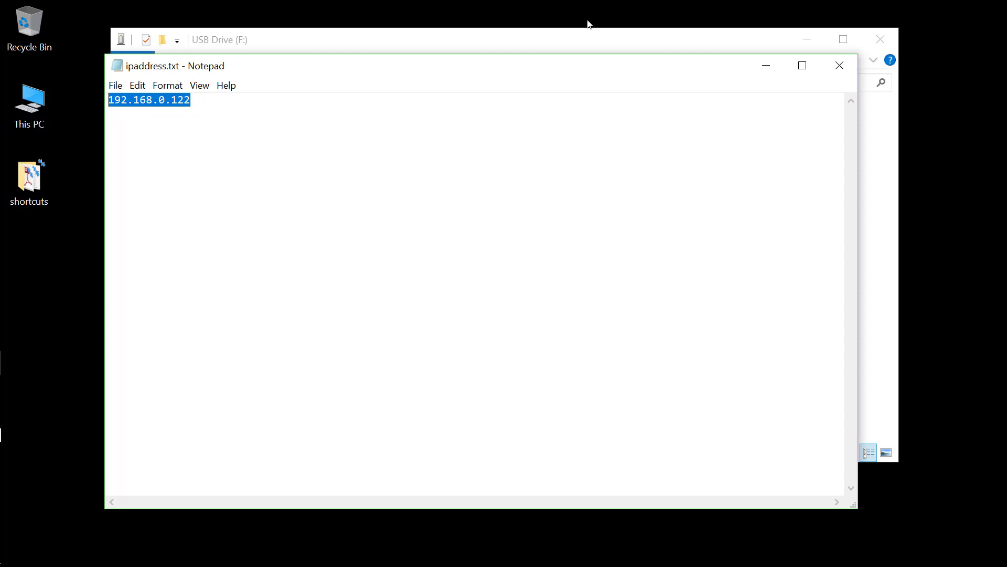
pyautogui.click(842, 65)
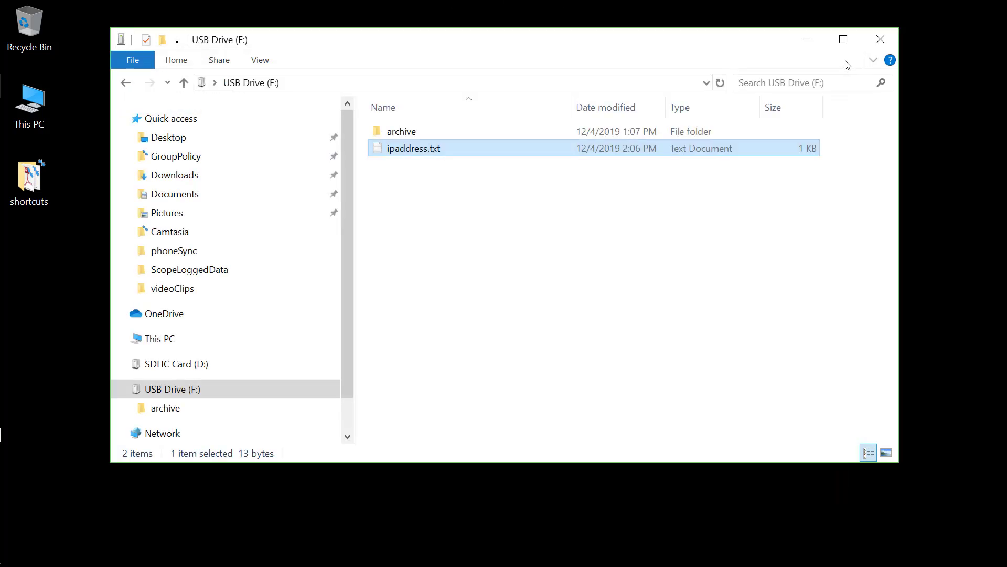
pyautogui.click(807, 38)
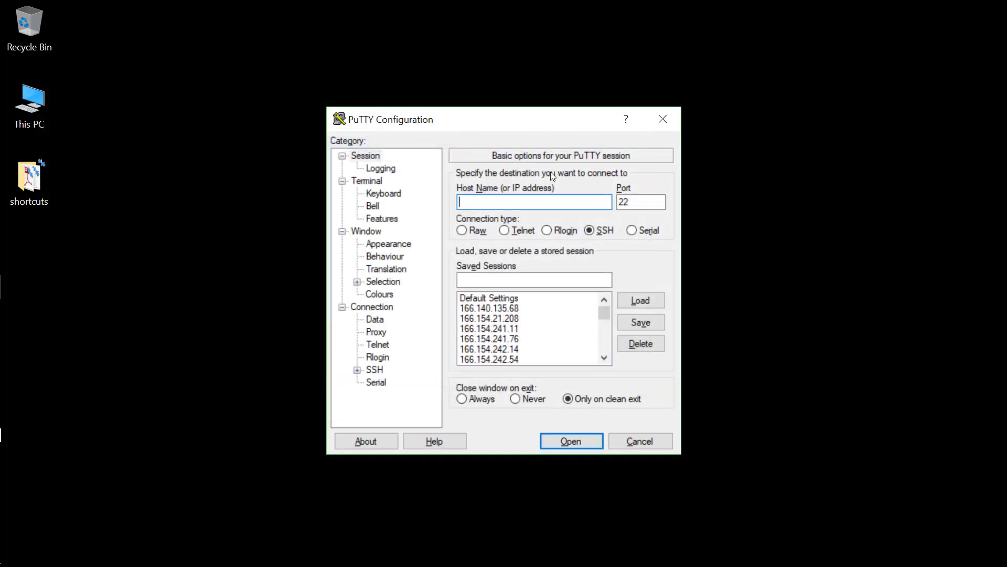
# Open an SSH session to the copied address 192.168.0.122 and log in as dev with the account password
pyautogui.hotkey('ctrl', 'v')
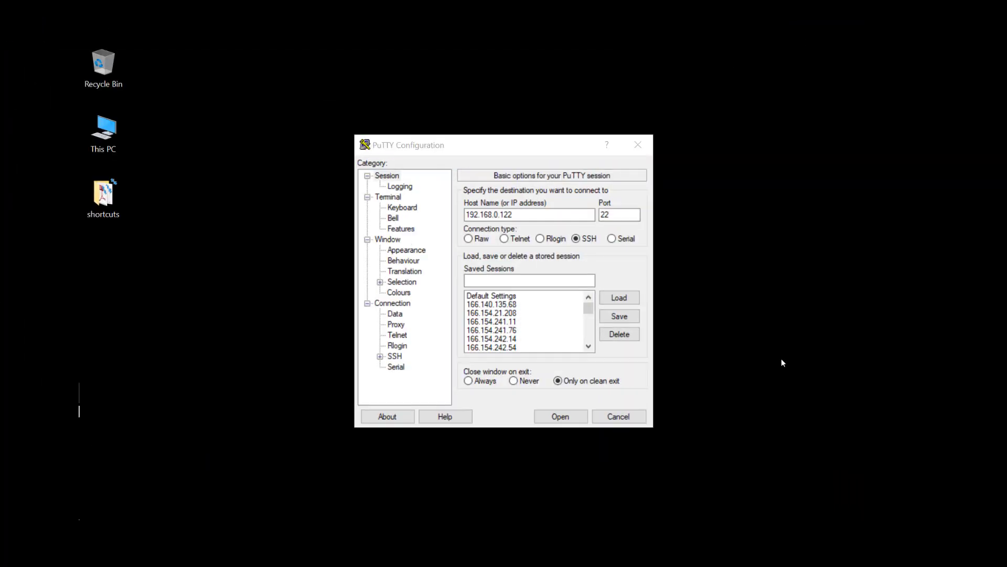
pyautogui.click(572, 417)
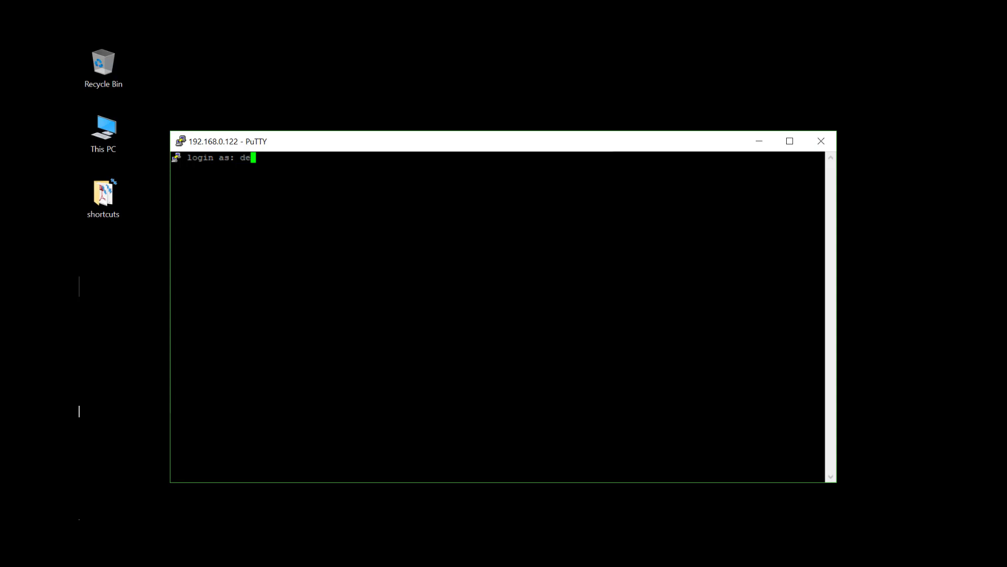
pyautogui.press('Return')
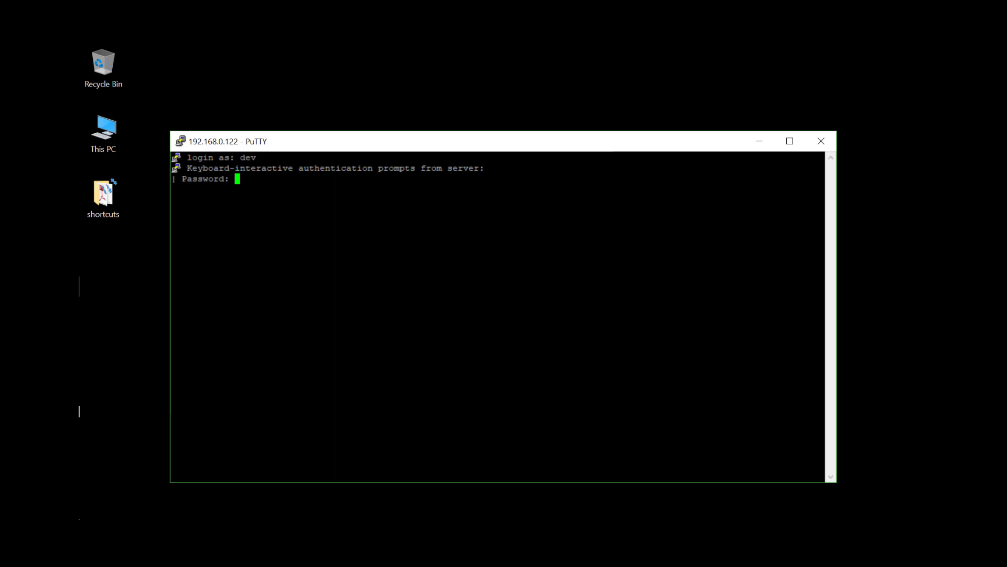
pyautogui.press('Return')
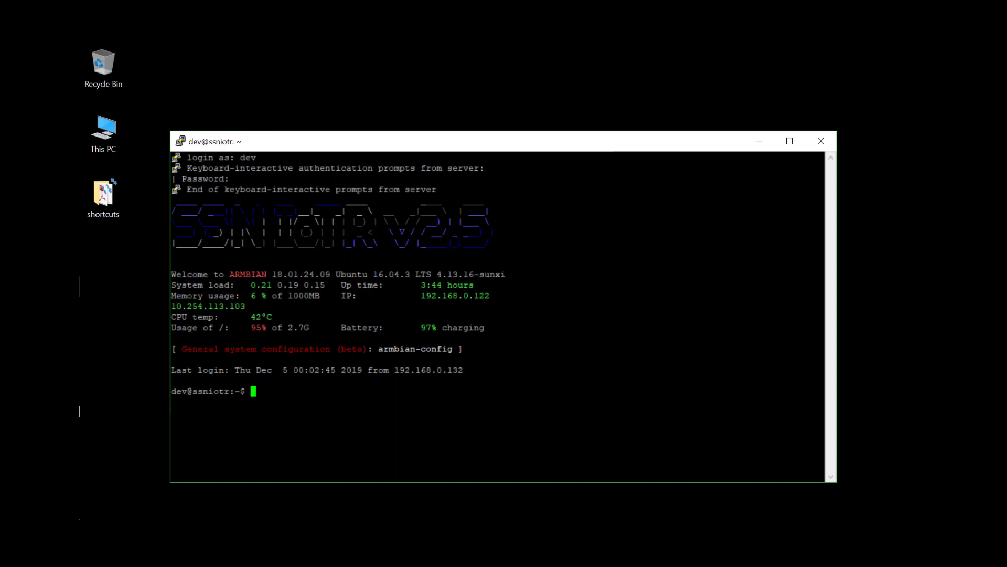
# Enlarge the terminal window upward and run iotr-tools
pyautogui.moveTo(437, 130); pyautogui.dragTo(434, 77)
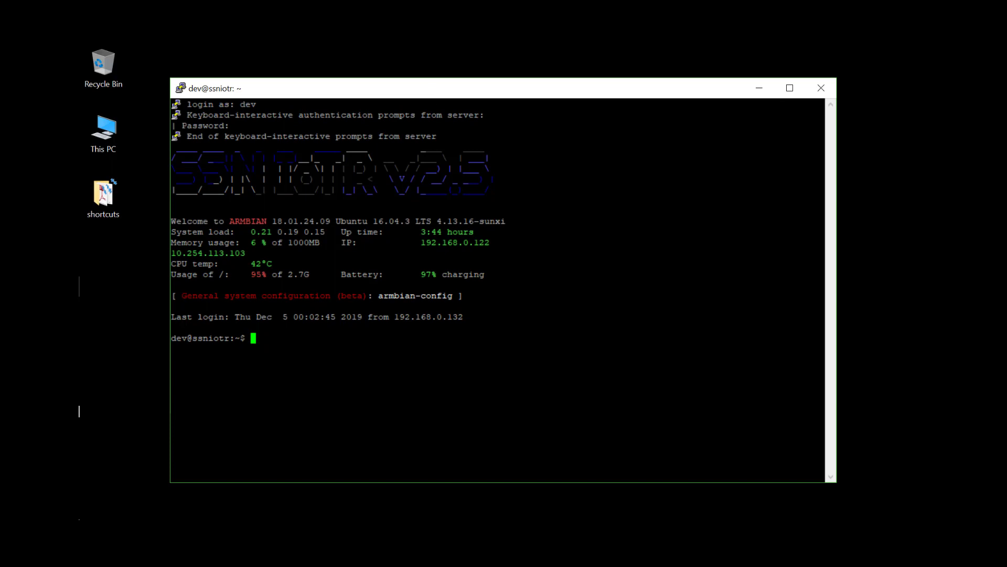
pyautogui.write('iotr-tools')
pyautogui.press('Return')
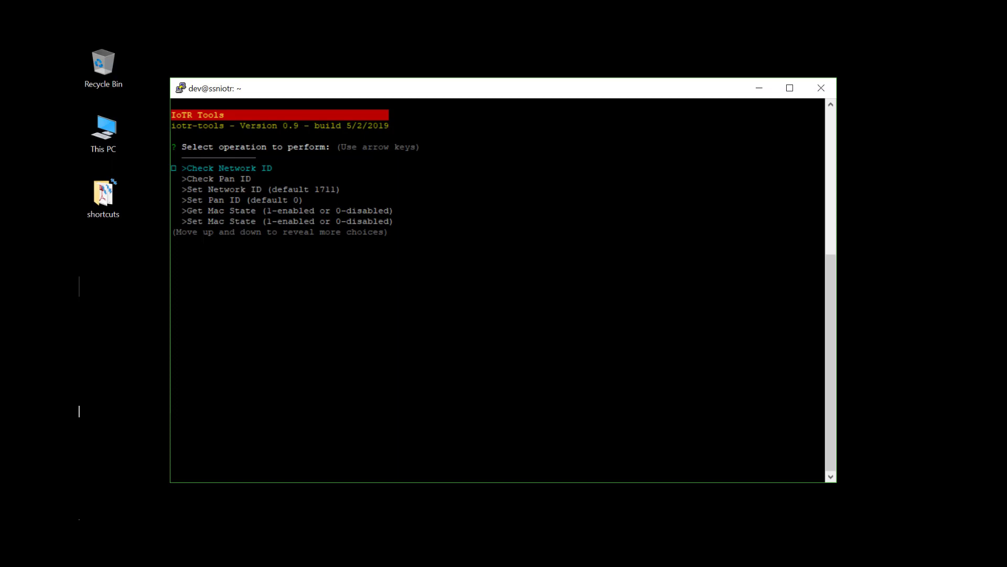
# Look through the IoTR Tools operations and run Check Network ID
pyautogui.press('Down')
pyautogui.press('Down')
pyautogui.press('Down')
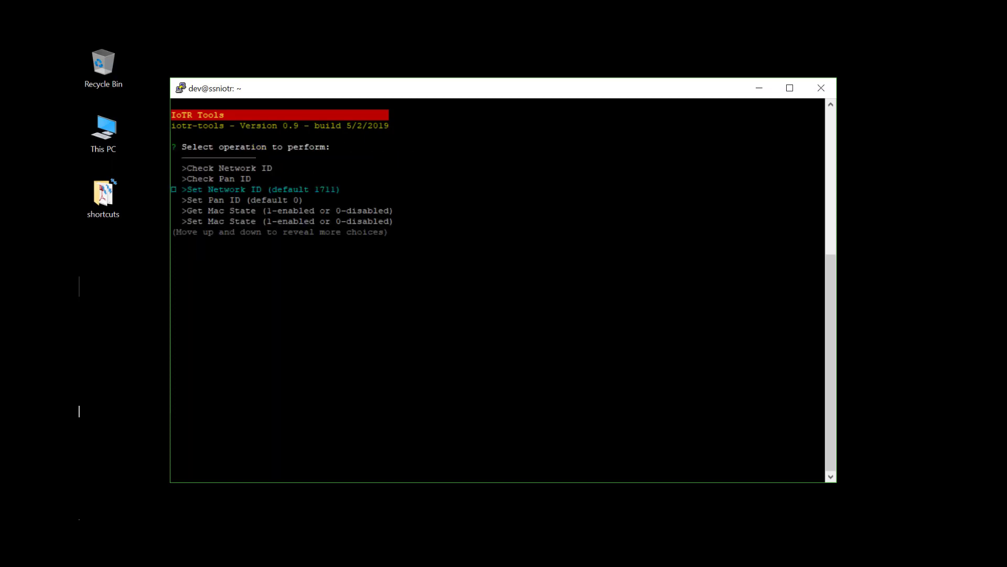
pyautogui.press('Up')
pyautogui.press('Up')
pyautogui.press('Up')
pyautogui.press('Up')
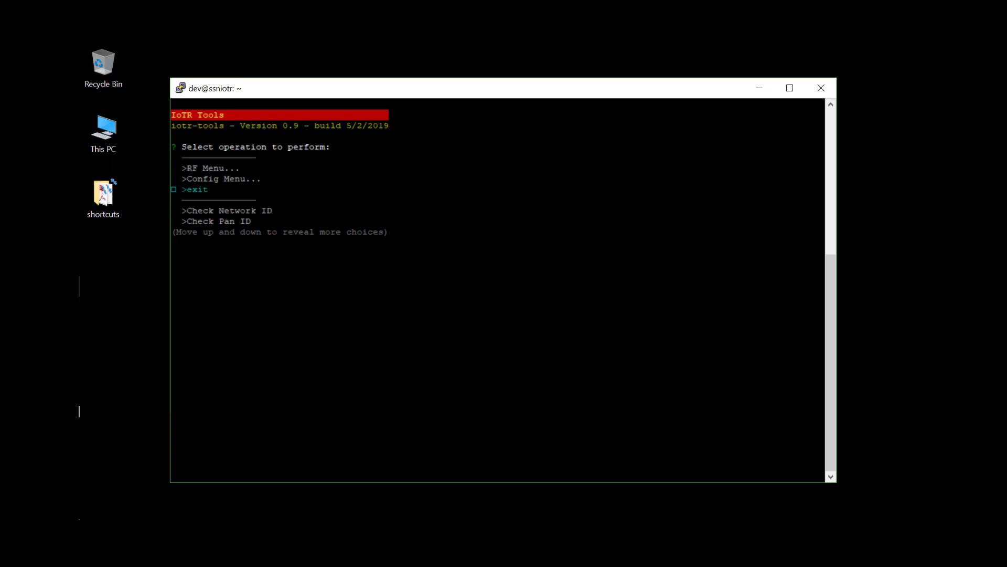
pyautogui.press('Down')
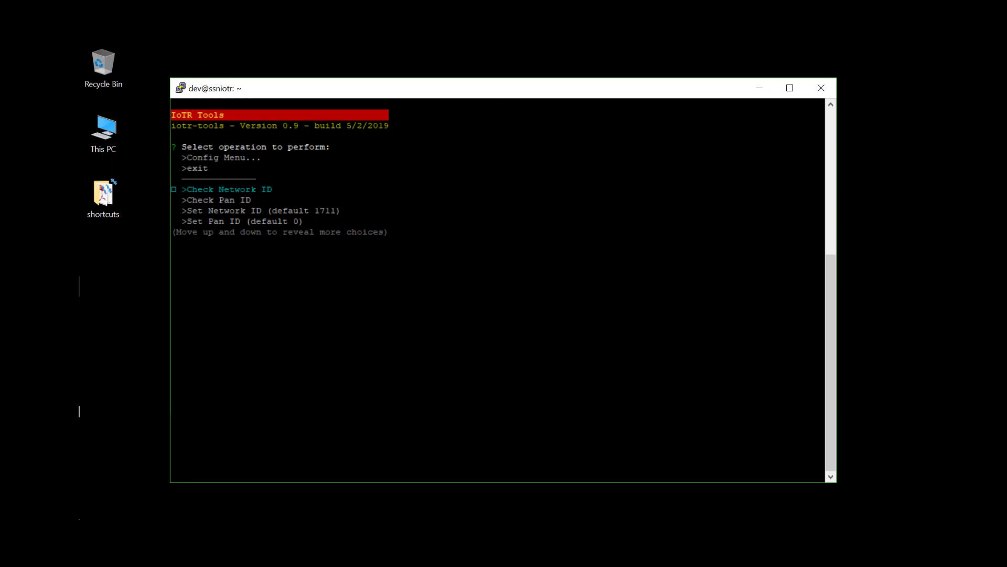
pyautogui.press('Return')
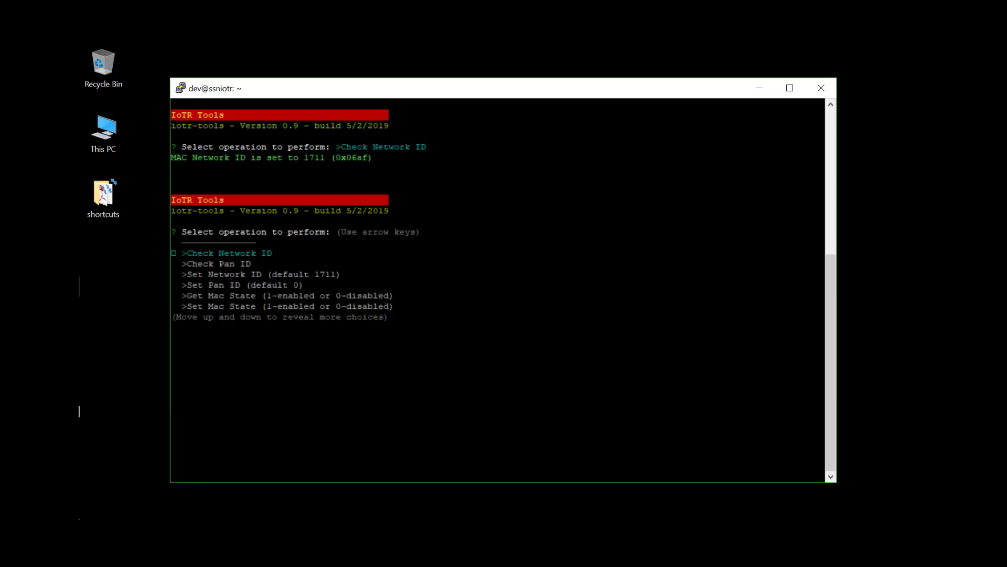
# Run Display Node Queue (Milli) and examine the listed node's rssi and age values
pyautogui.press('Down')
pyautogui.press('Down')
pyautogui.press('Down')
pyautogui.press('Down')
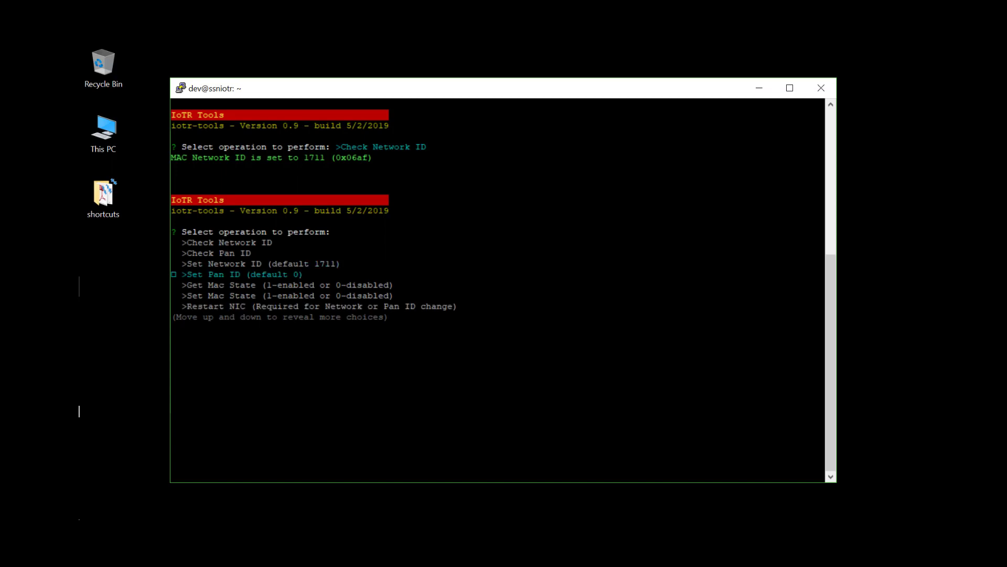
pyautogui.press('Down')
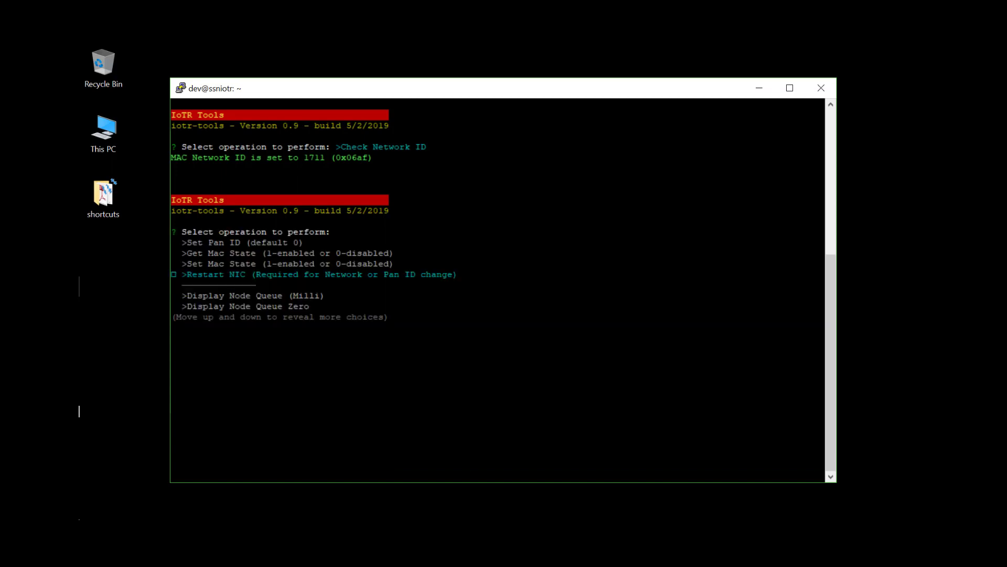
pyautogui.press('Down')
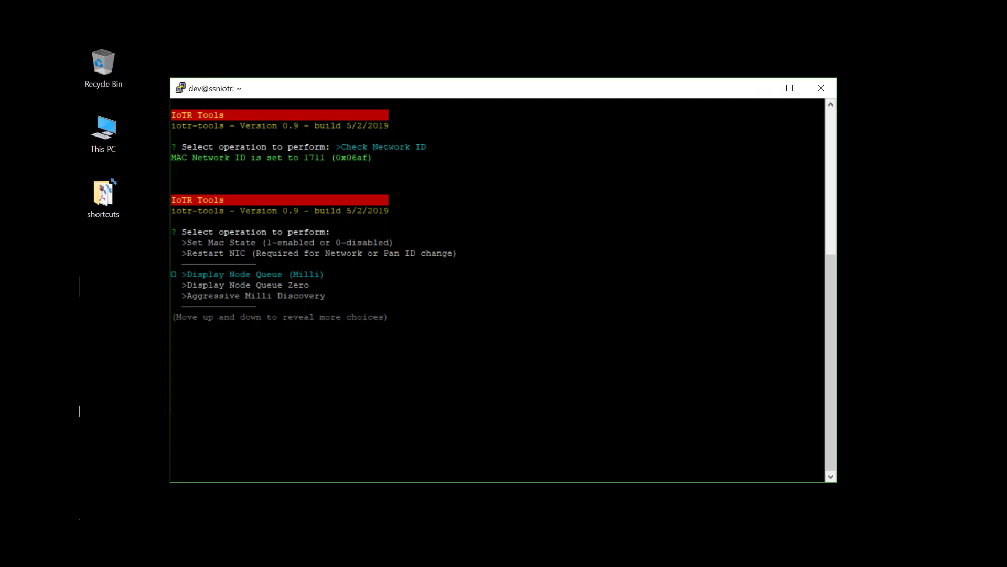
pyautogui.press('Return')
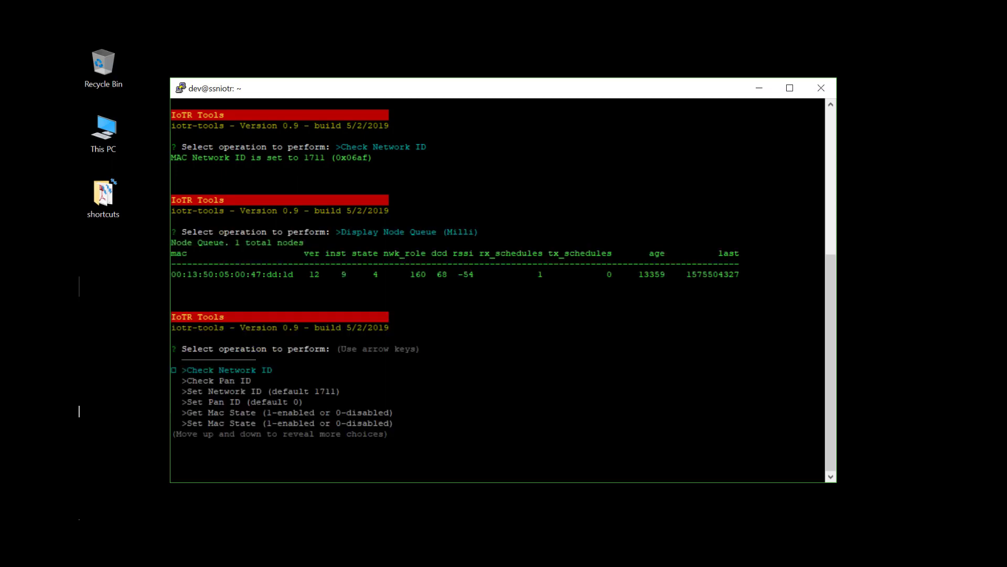
pyautogui.moveTo(478, 274); pyautogui.dragTo(458, 275)
pyautogui.moveTo(670, 274); pyautogui.dragTo(636, 276)
# Enter the RF Menu of IoTR Tools and run Get RF Power Setting
pyautogui.press('Up')
pyautogui.press('Up')
pyautogui.press('Up')
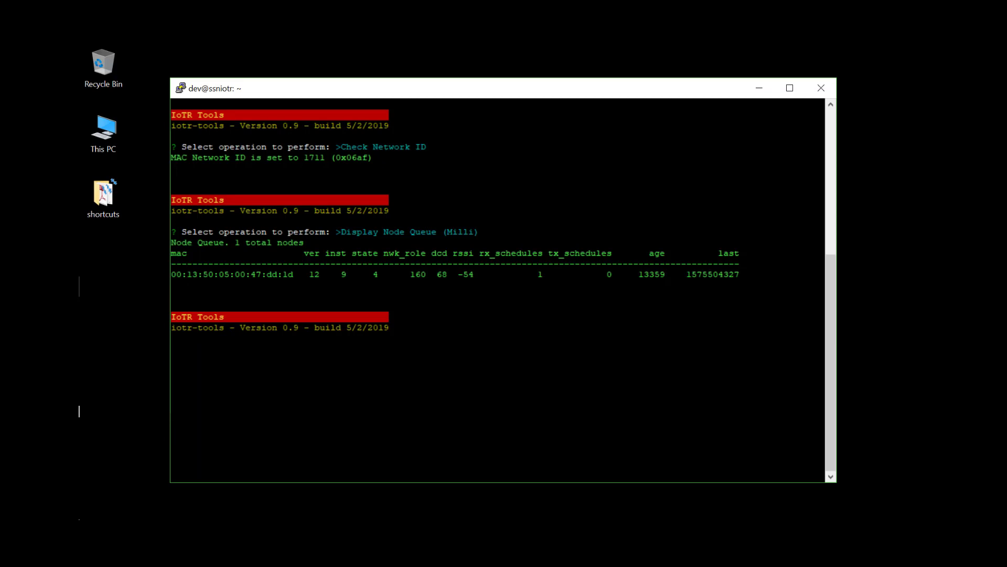
pyautogui.press('Up')
pyautogui.press('Up')
pyautogui.press('Up')
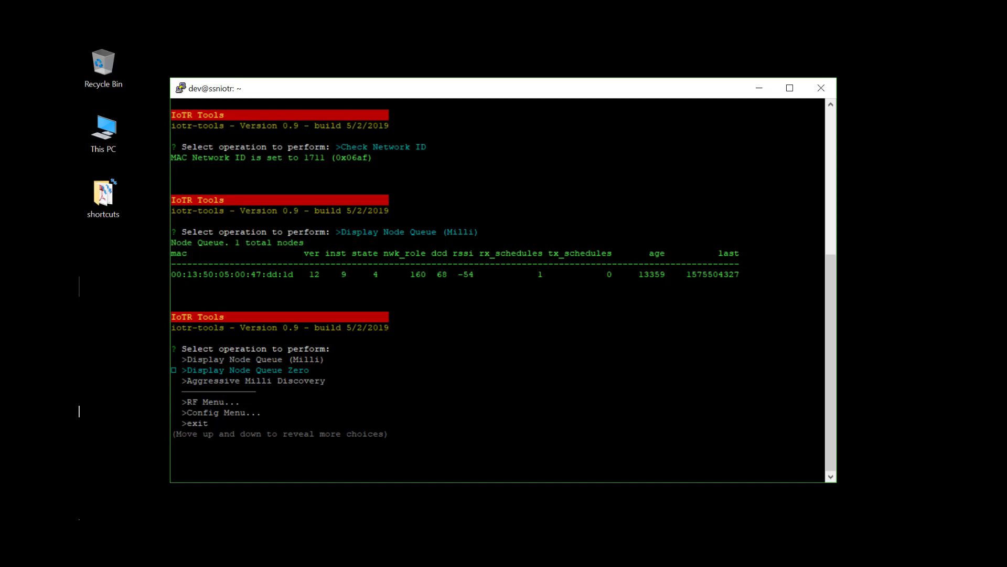
pyautogui.press('Down')
pyautogui.press('Down')
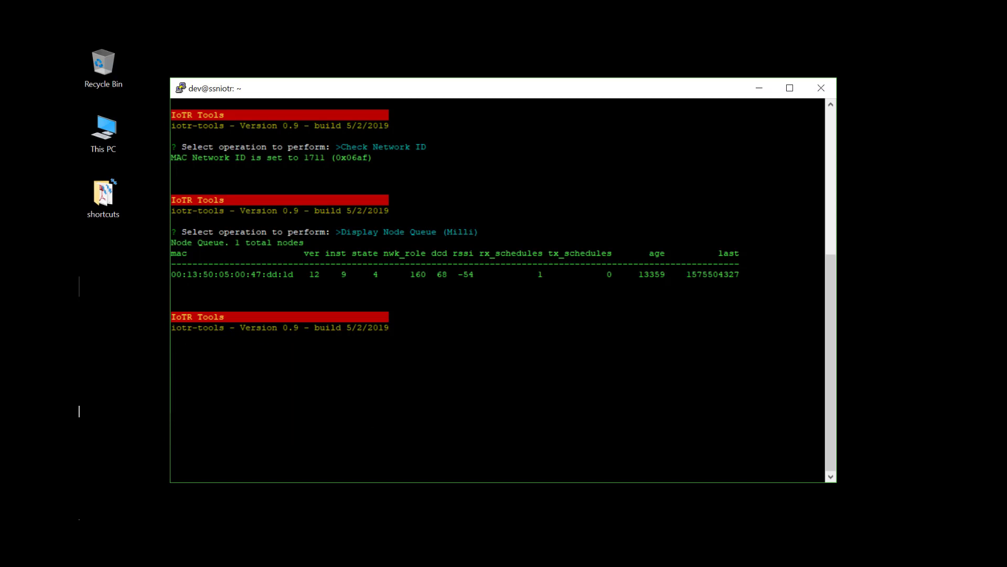
pyautogui.press('Down')
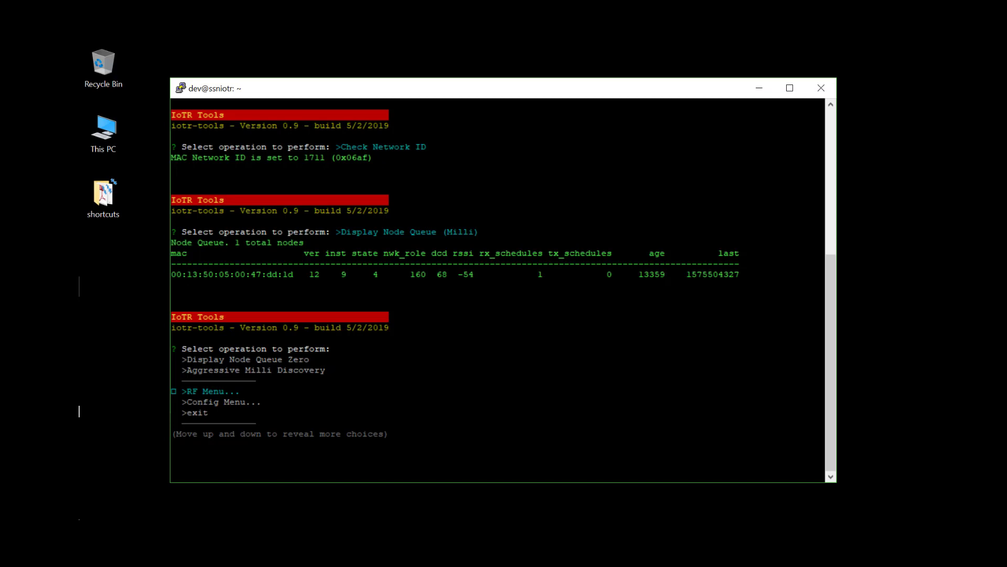
pyautogui.press('Return')
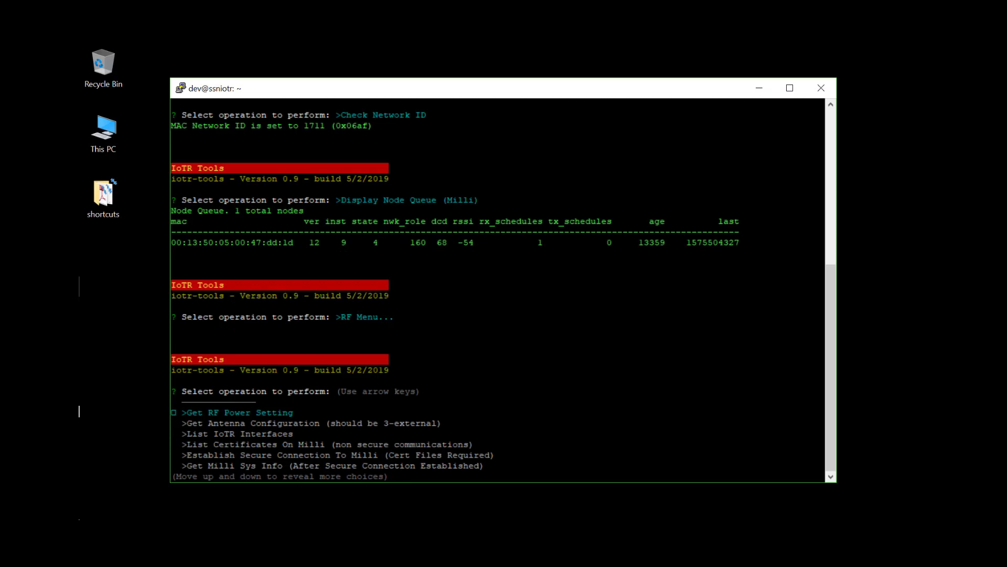
pyautogui.press('Return')
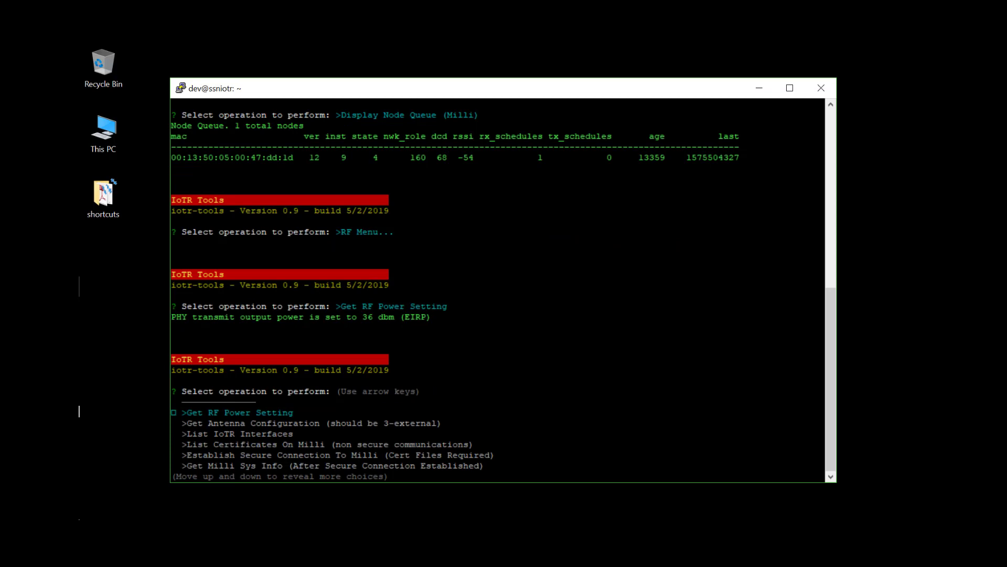
# Run List Certificates On Milli (non secure communications) for the Milli device at tun6 IPv6 address fe80::213:5005:47:dd1d
pyautogui.press('Down')
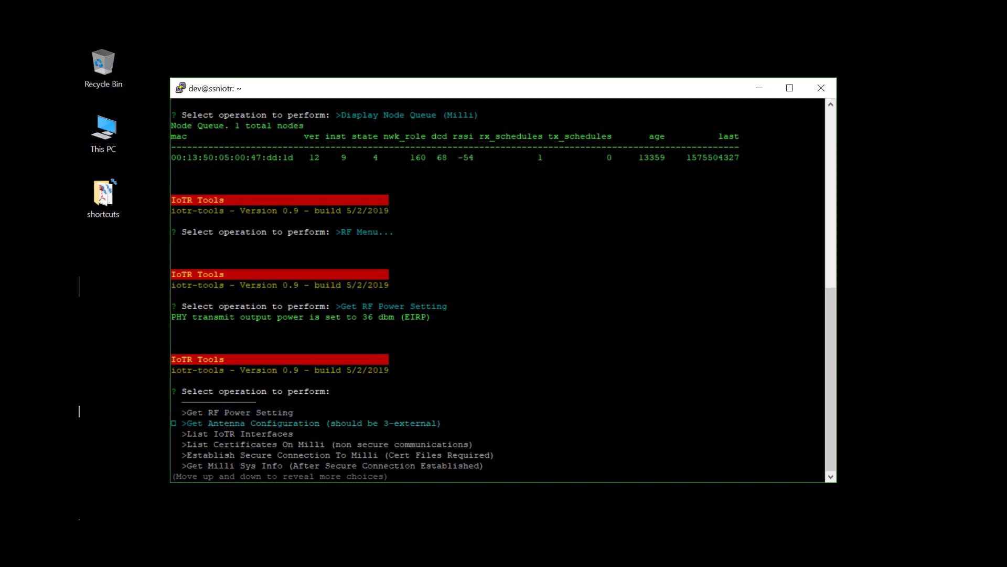
pyautogui.press('Down')
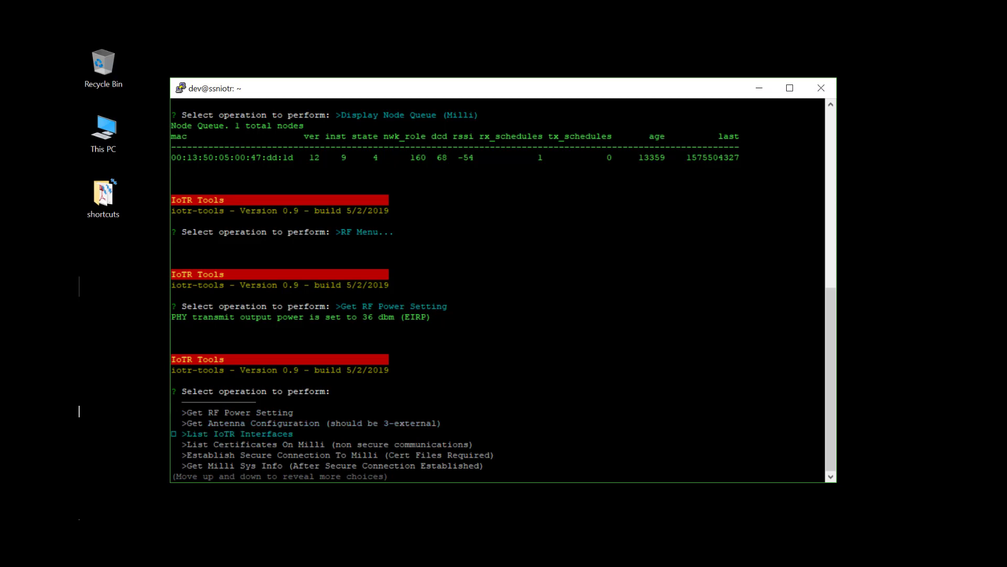
pyautogui.press('Down')
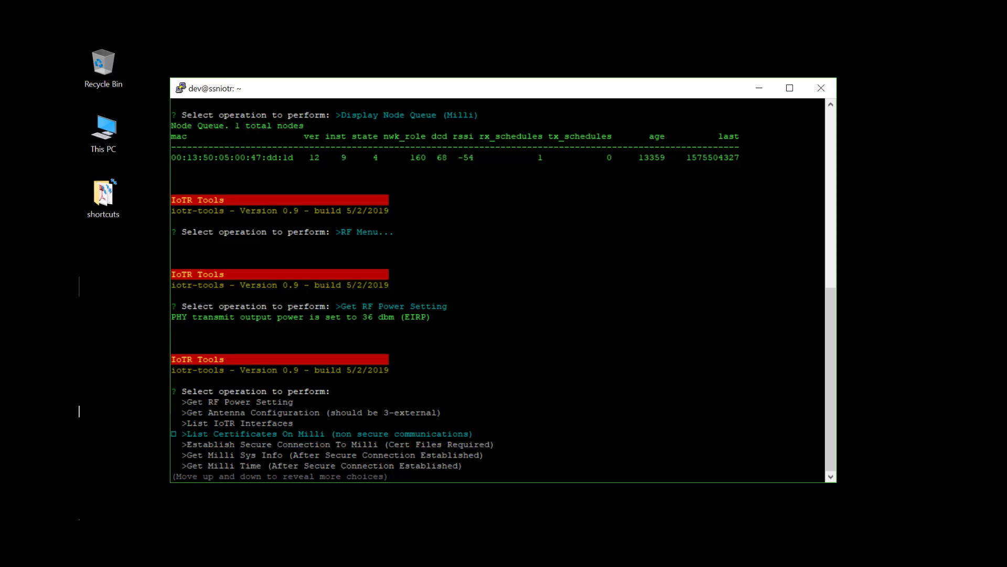
pyautogui.press('Return')
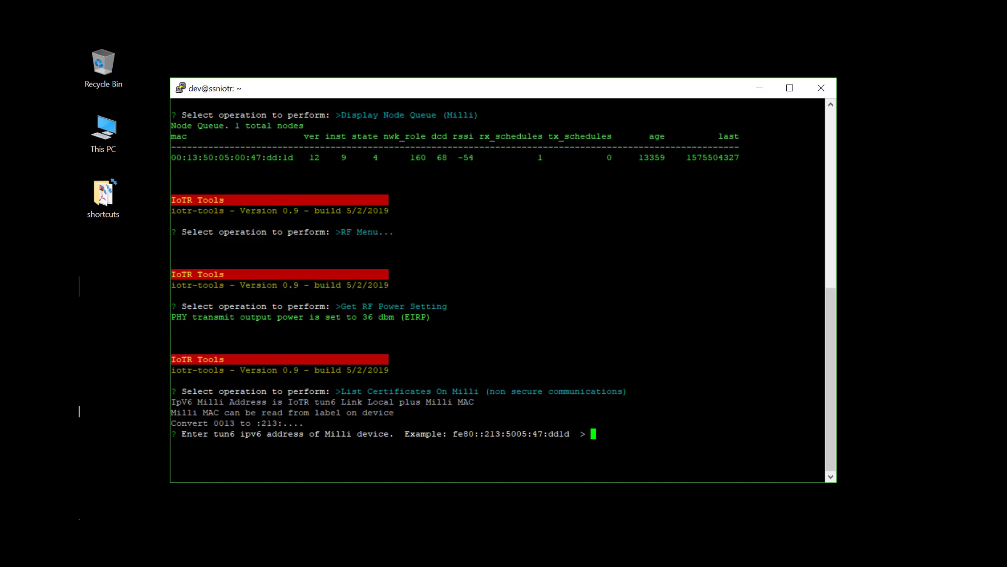
pyautogui.write('13359')
pyautogui.press('BackSpace')
pyautogui.press('BackSpace')
pyautogui.press('BackSpace')
pyautogui.press('BackSpace')
pyautogui.press('BackSpace')
pyautogui.write('fe80::213:5005:47:')
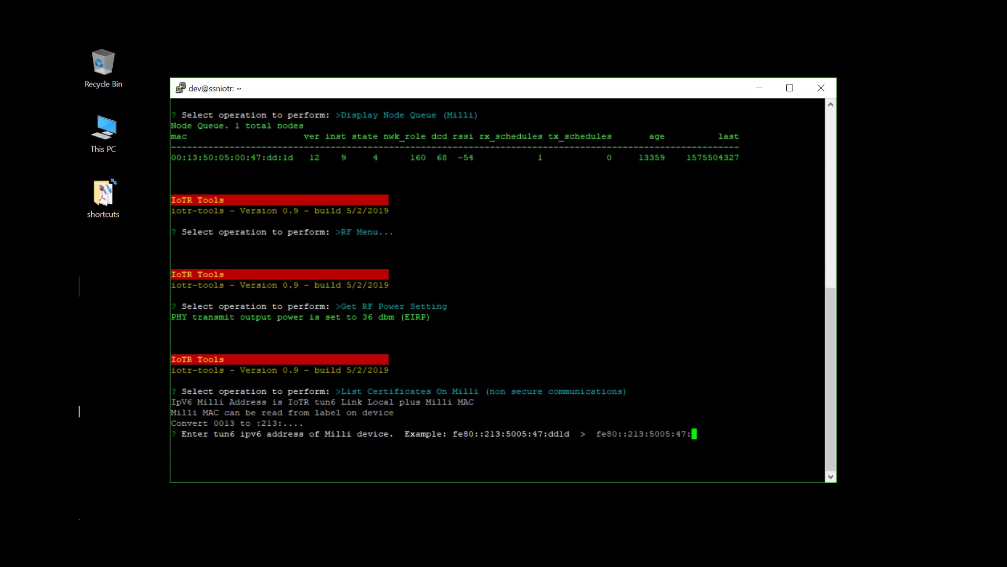
pyautogui.write('3313')
pyautogui.press('BackSpace')
pyautogui.press('BackSpace')
pyautogui.press('BackSpace')
pyautogui.press('BackSpace')
pyautogui.write('ddld')
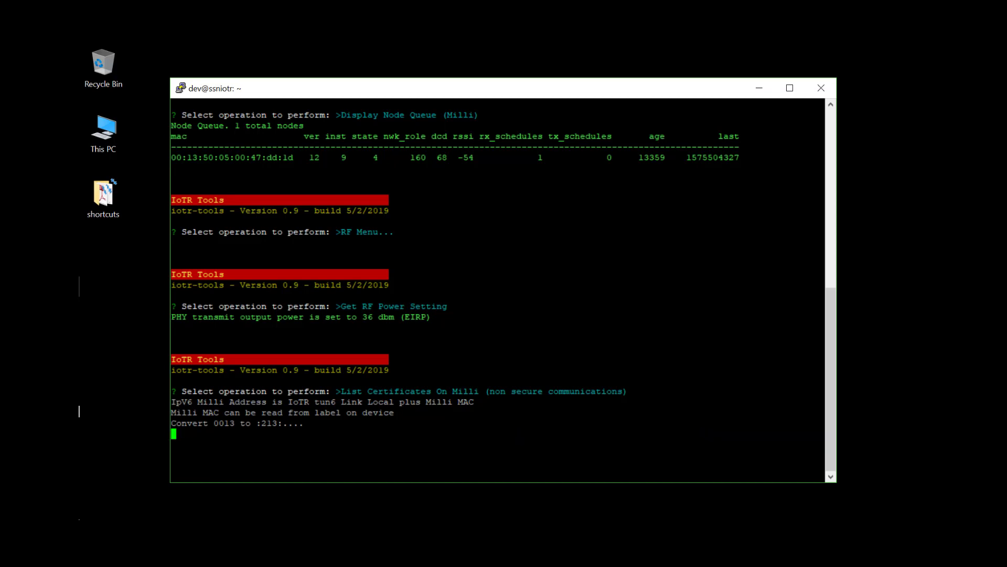
pyautogui.press('Return')
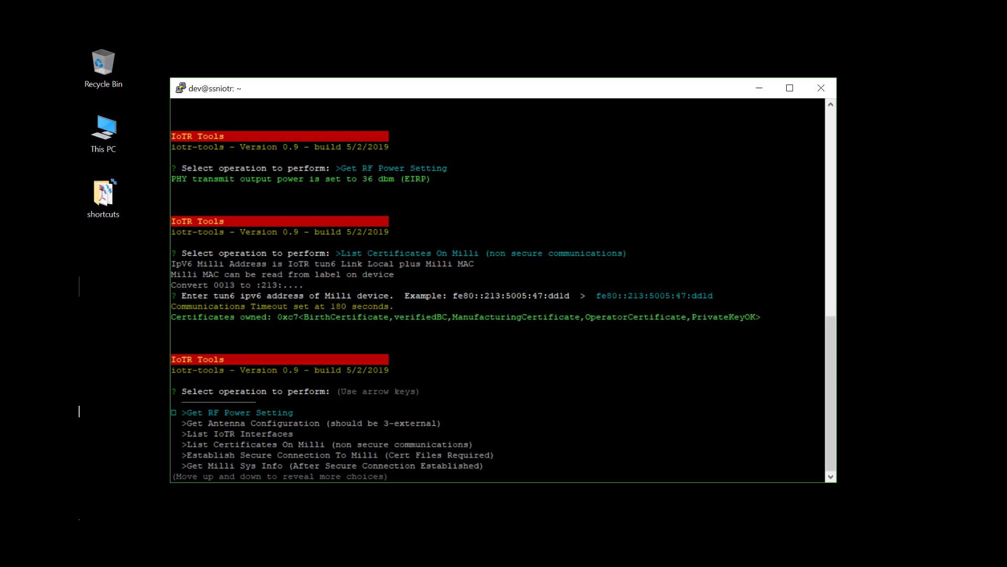
# Run Establish Secure Connection To Milli, reusing the example address fe80::213:5005:47:dd1d as the device's tun6 IPv6 address
pyautogui.press('Down')
pyautogui.press('Down')
pyautogui.press('Down')
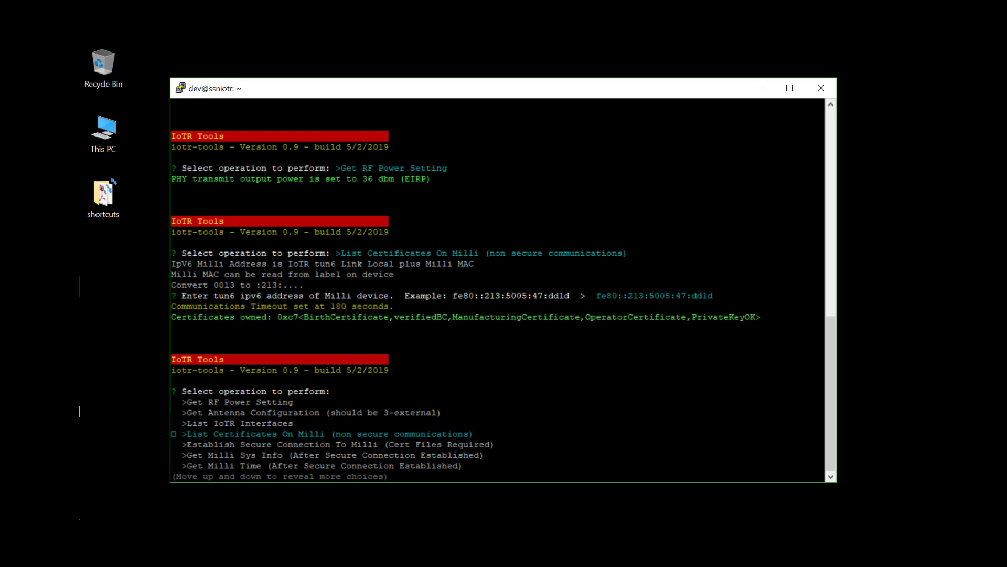
pyautogui.press('Down')
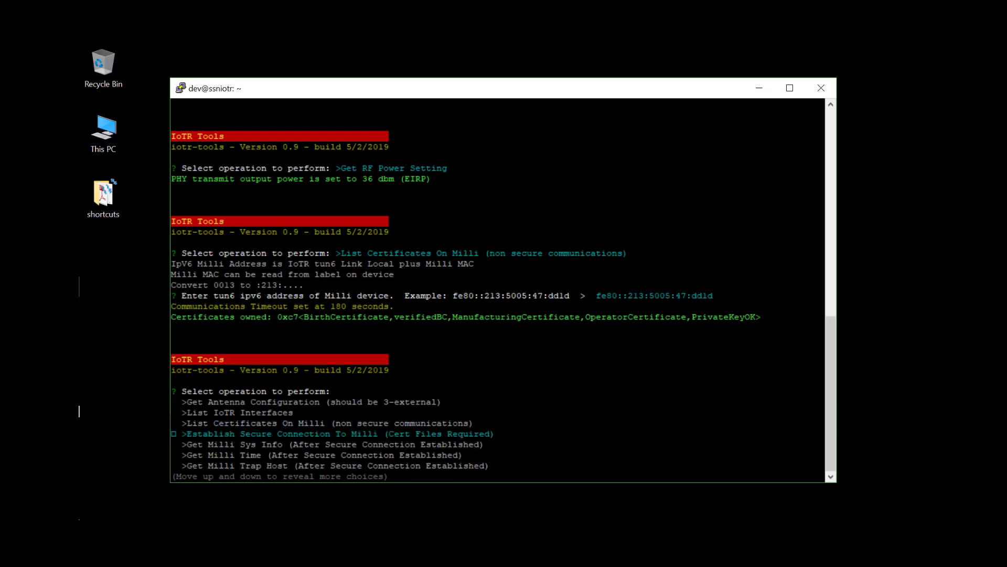
pyautogui.press('Return')
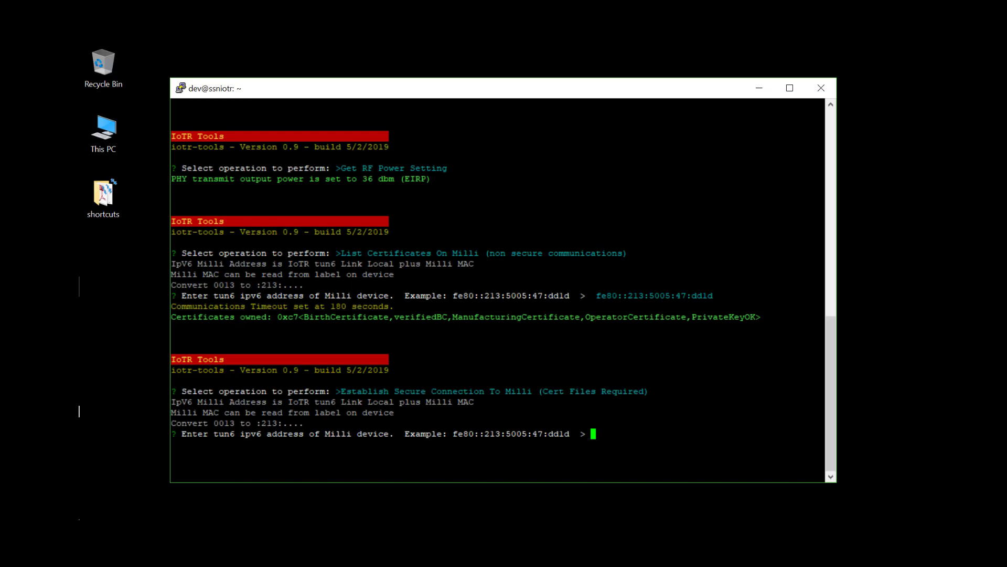
pyautogui.moveTo(570, 433); pyautogui.dragTo(456, 433)
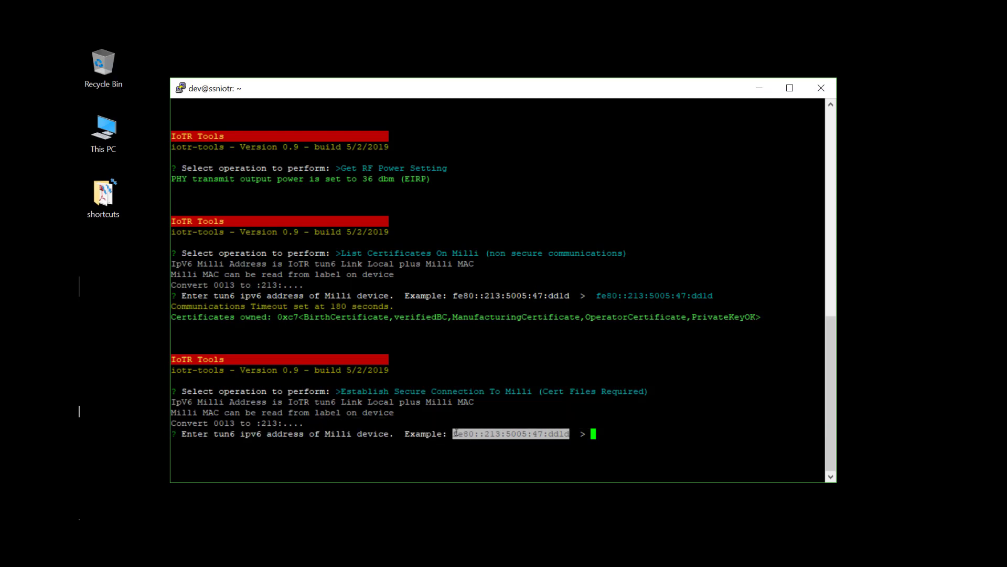
pyautogui.rightClick(456, 433)
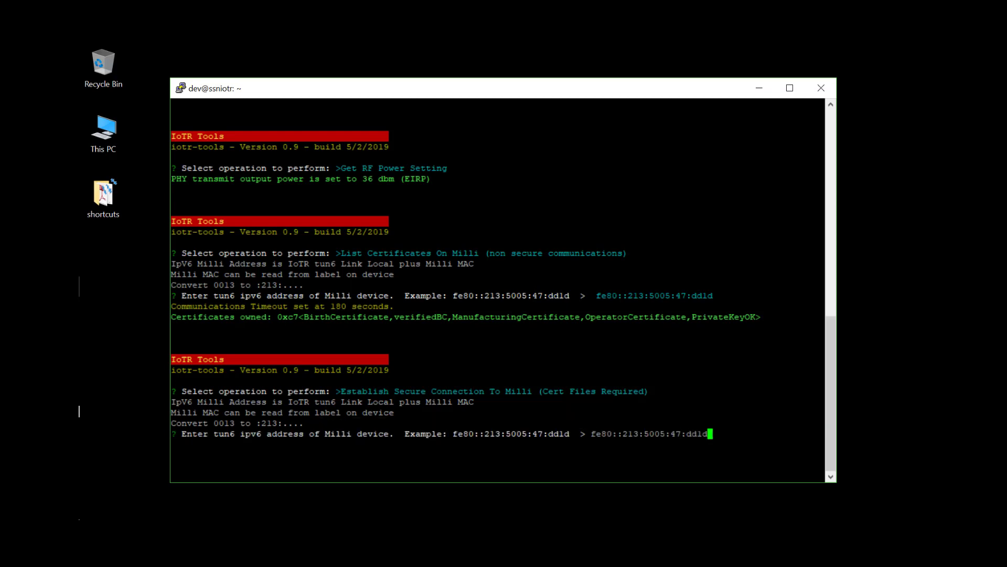
pyautogui.press('Return')
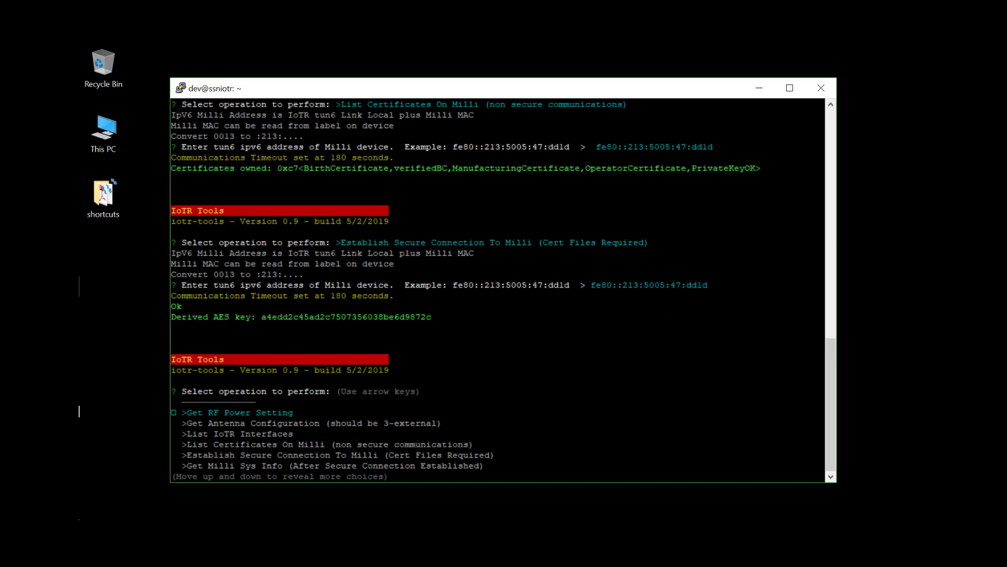
# Run Get Milli CoAP well known core for the Milli device at fe80::213:5005:47:dd1d
pyautogui.press('Down')
pyautogui.press('Down')
pyautogui.press('Down')
pyautogui.press('Down')
pyautogui.press('Down')
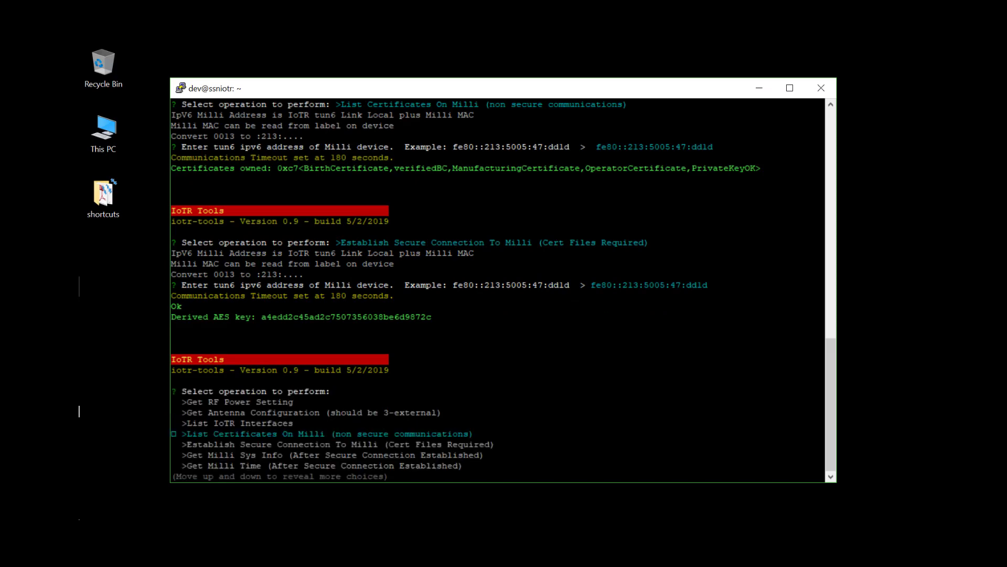
pyautogui.press('Return')
pyautogui.press('Down')
pyautogui.press('Down')
pyautogui.press('Down')
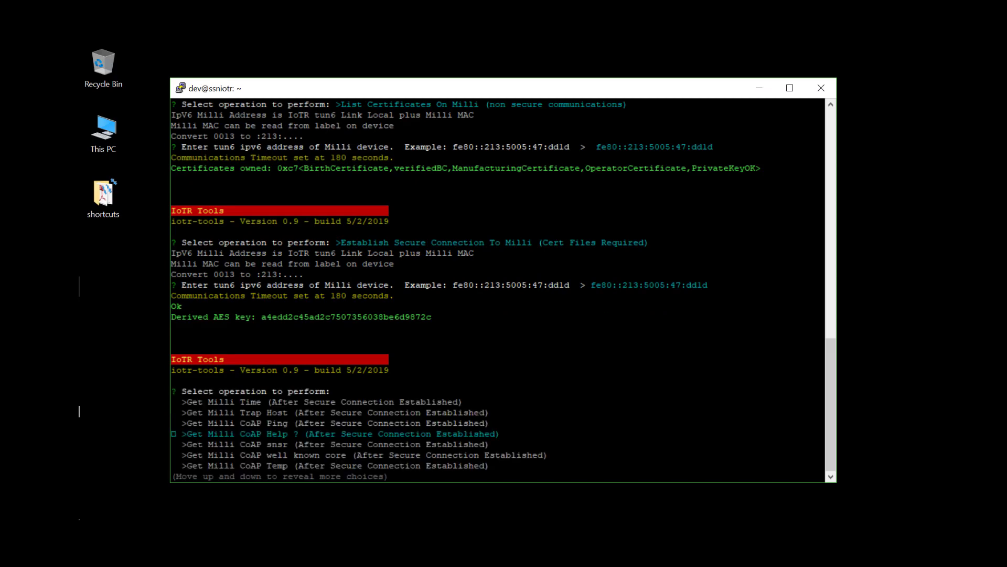
pyautogui.press('Down')
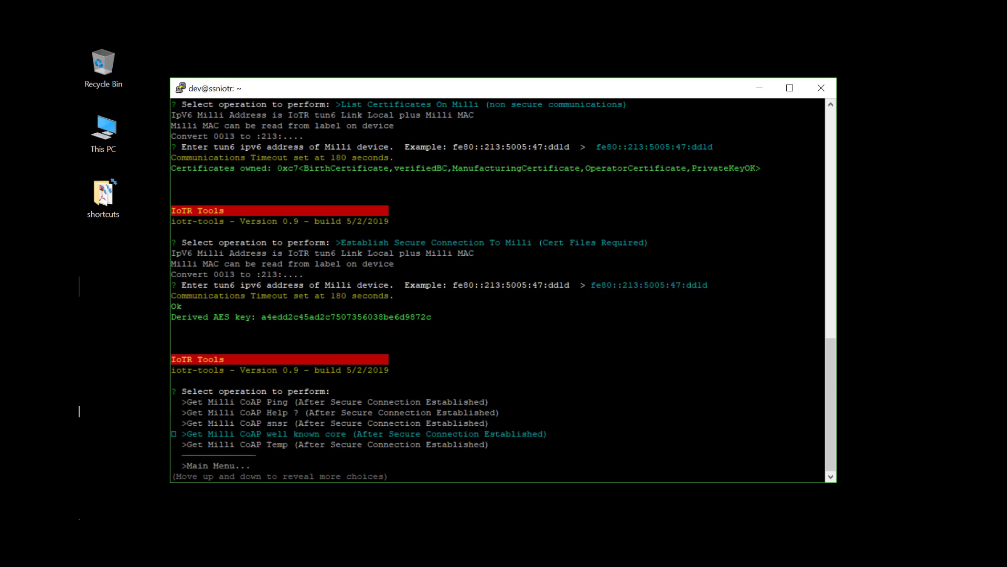
pyautogui.press('Return')
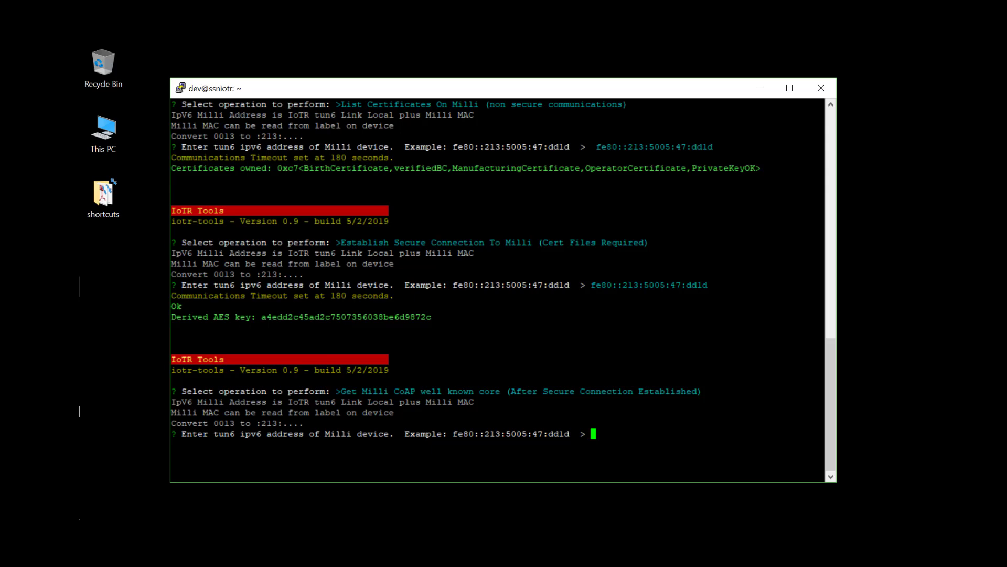
pyautogui.write('fe80::213:5005:47:ddld')
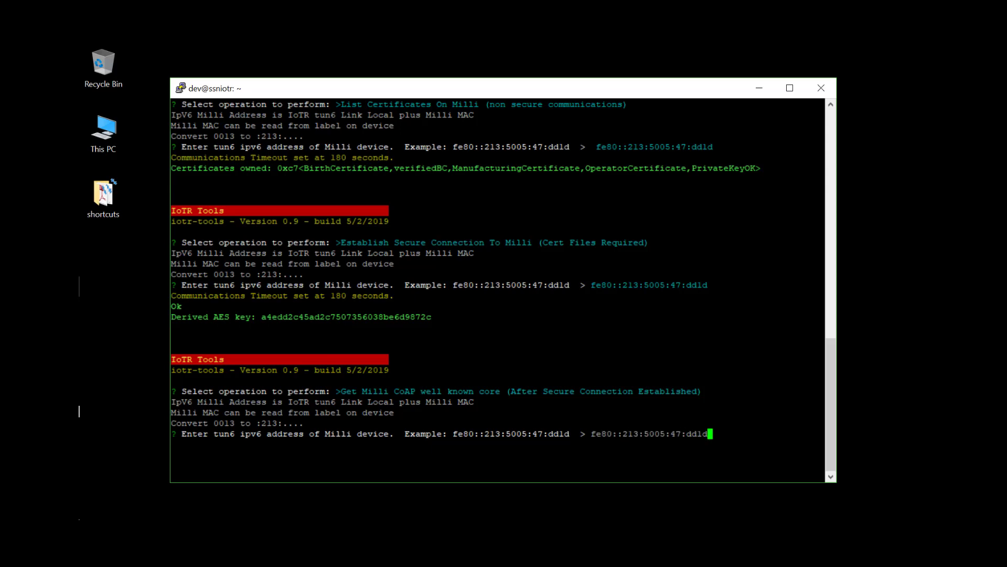
pyautogui.press('Return')
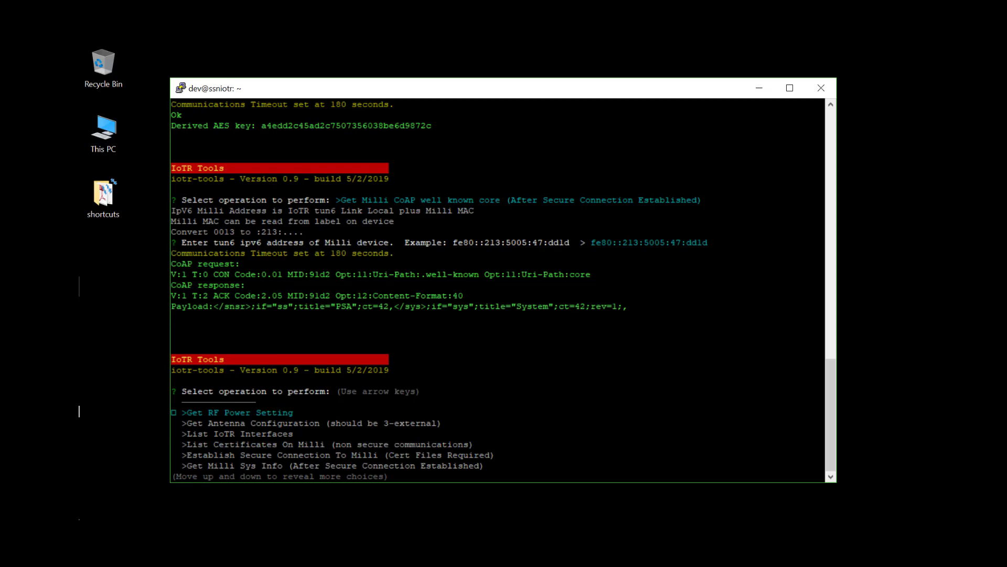
# Enter the Config Menu of IoTR Tools and run Config Help (sysvar examples)
pyautogui.press('Up')
pyautogui.press('Up')
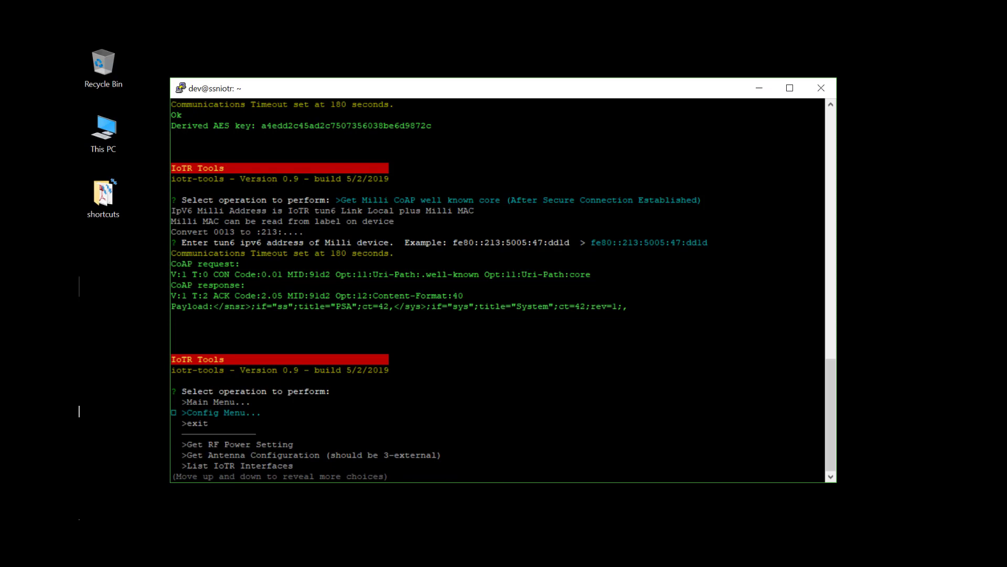
pyautogui.press('Return')
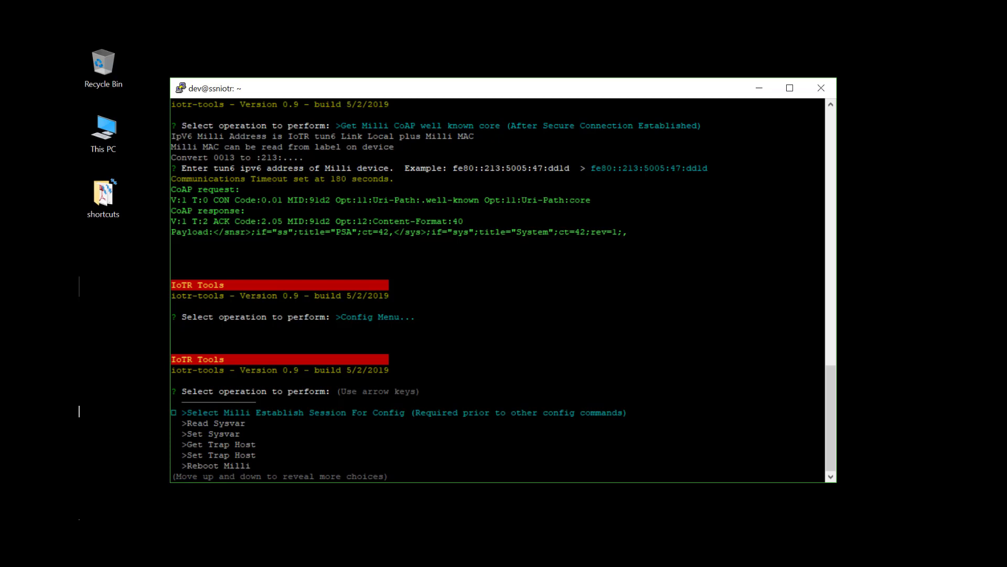
pyautogui.press('Down')
pyautogui.press('Down')
pyautogui.press('Down')
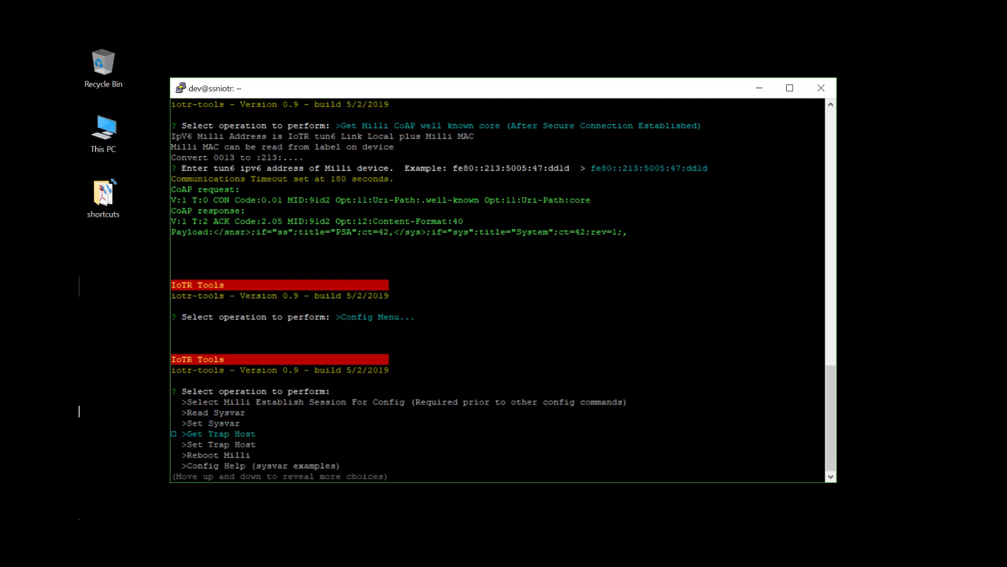
pyautogui.press('Down')
pyautogui.press('Down')
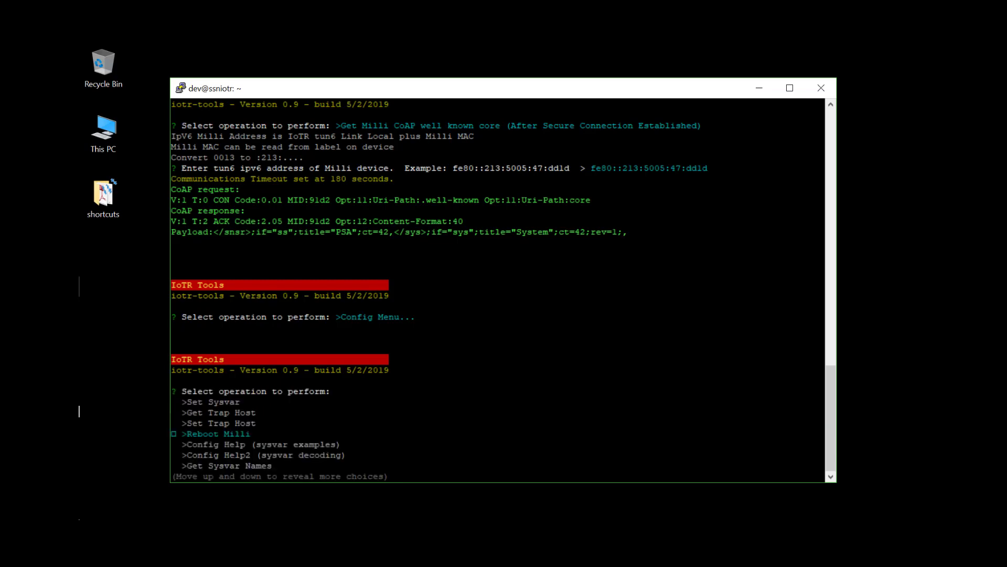
pyautogui.press('Down')
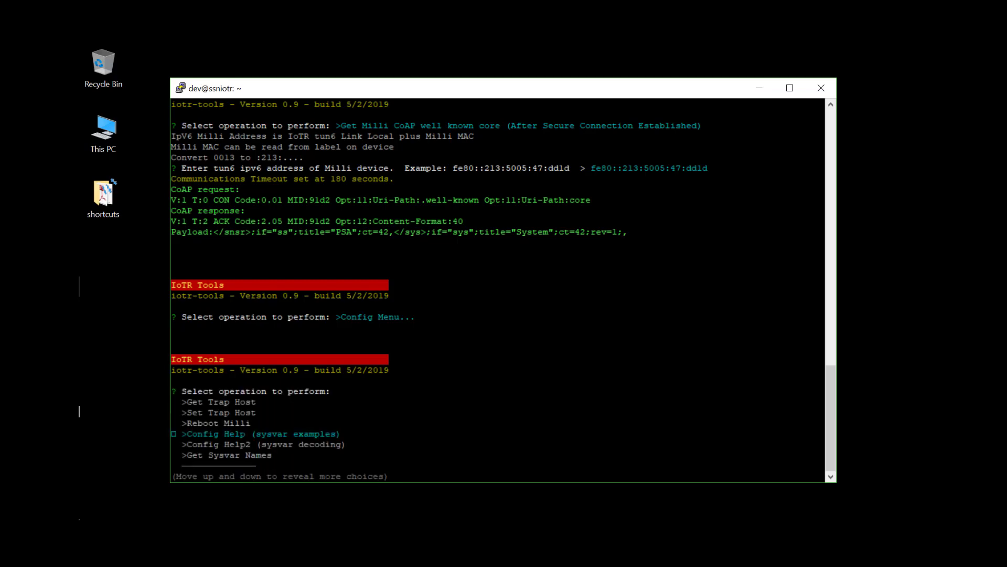
pyautogui.press('Return')
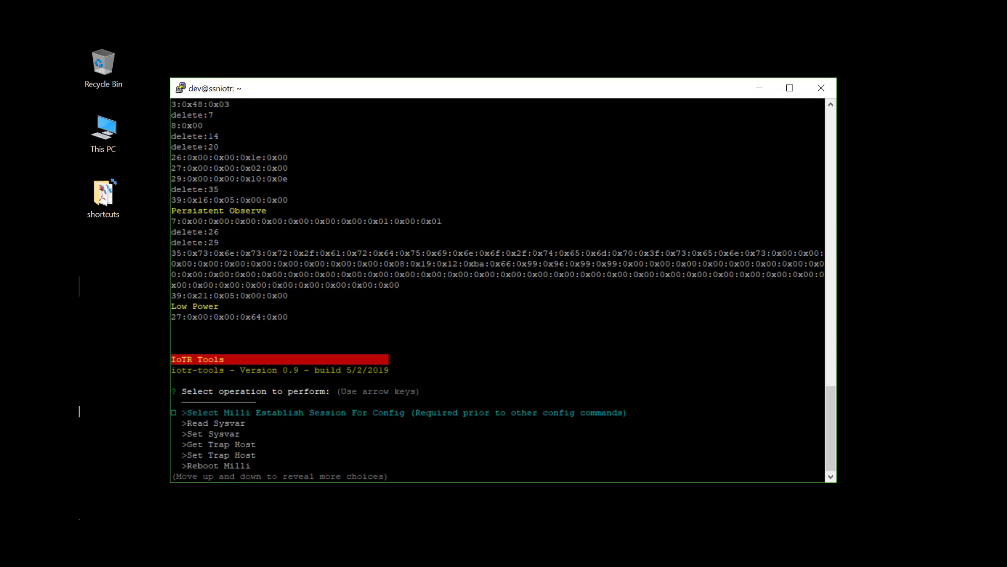
# Examine the Agressive, Persistent Observe and Low Power sysvar examples in the Config Help output
pyautogui.click(831, 105)
pyautogui.click(831, 105)
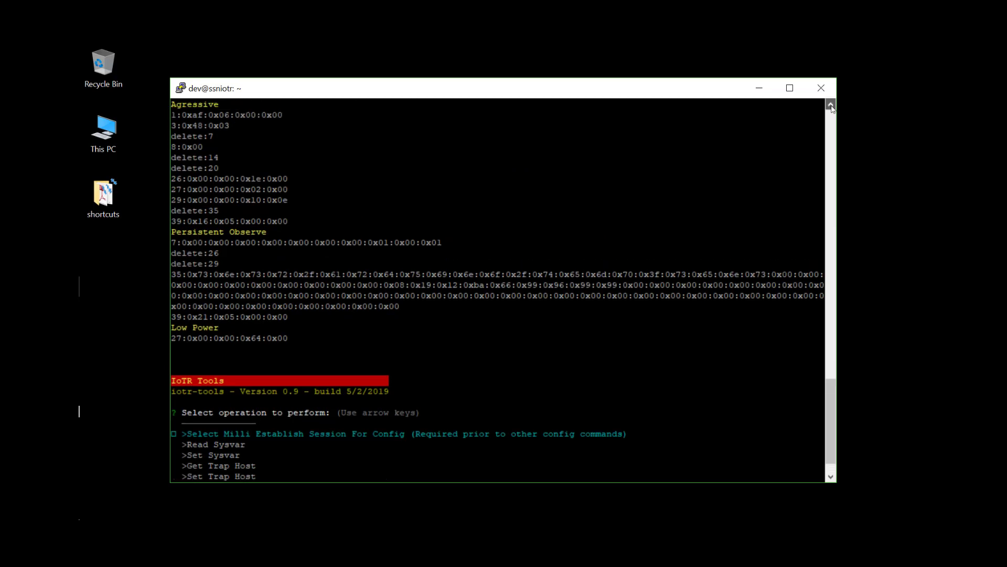
pyautogui.click(831, 105)
pyautogui.click(831, 104)
pyautogui.click(831, 105)
pyautogui.click(830, 105)
pyautogui.click(831, 105)
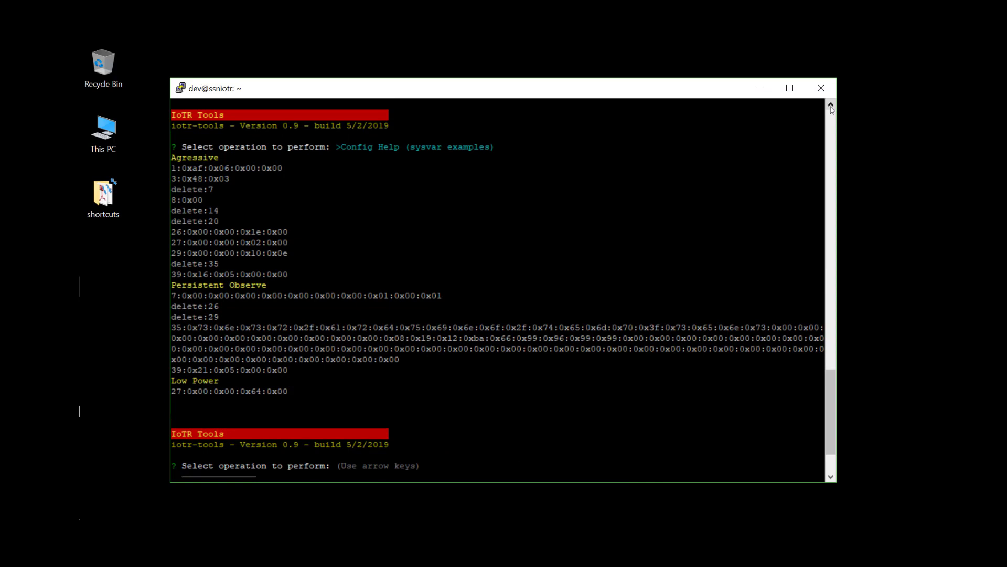
pyautogui.click(830, 477)
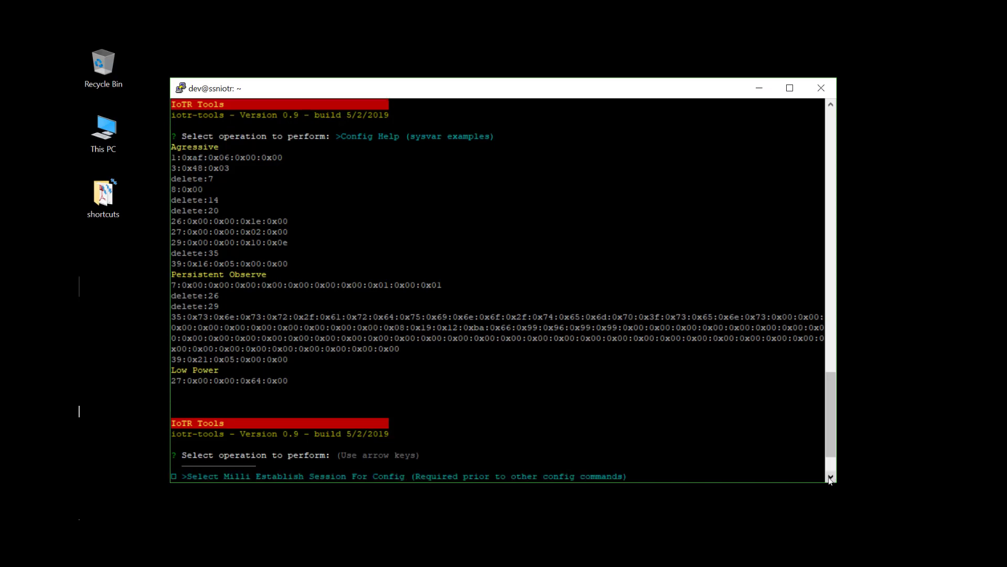
pyautogui.scroll(-2, 830, 479)
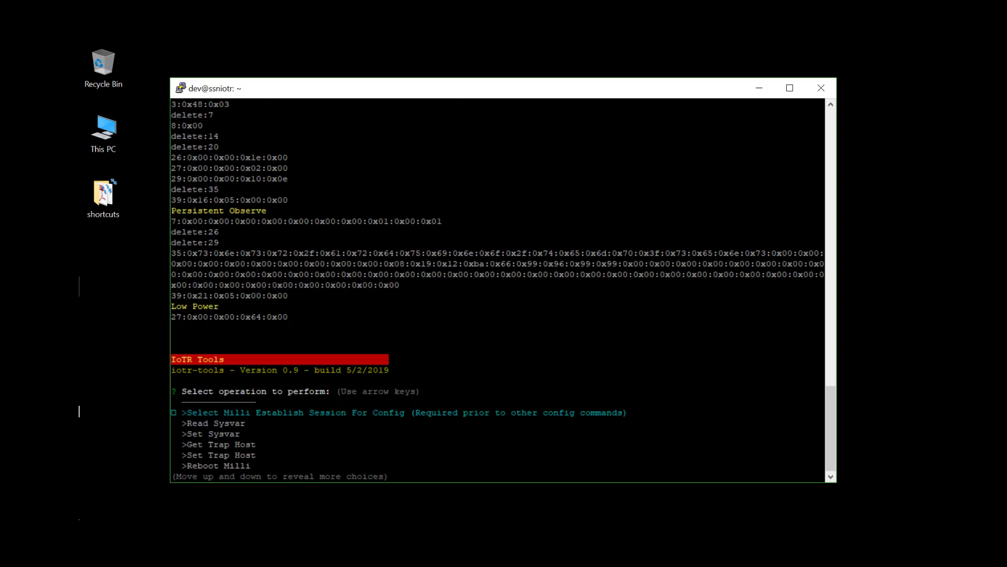
# Run Get Sysvar Names from the Config Menu to list the names of the system variables
pyautogui.press('Down')
pyautogui.press('Down')
pyautogui.press('Down')
pyautogui.press('Down')
pyautogui.press('Down')
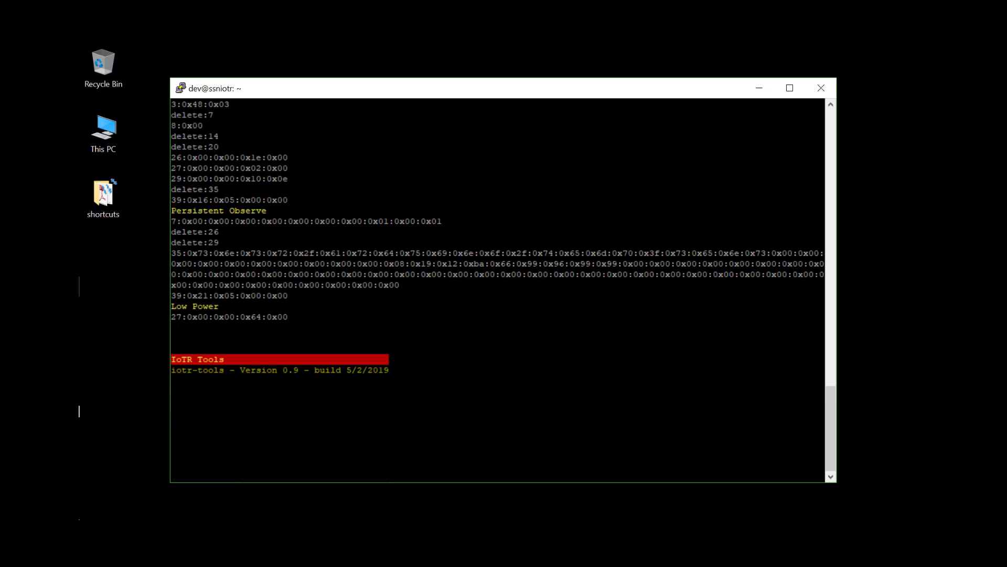
pyautogui.press('Down')
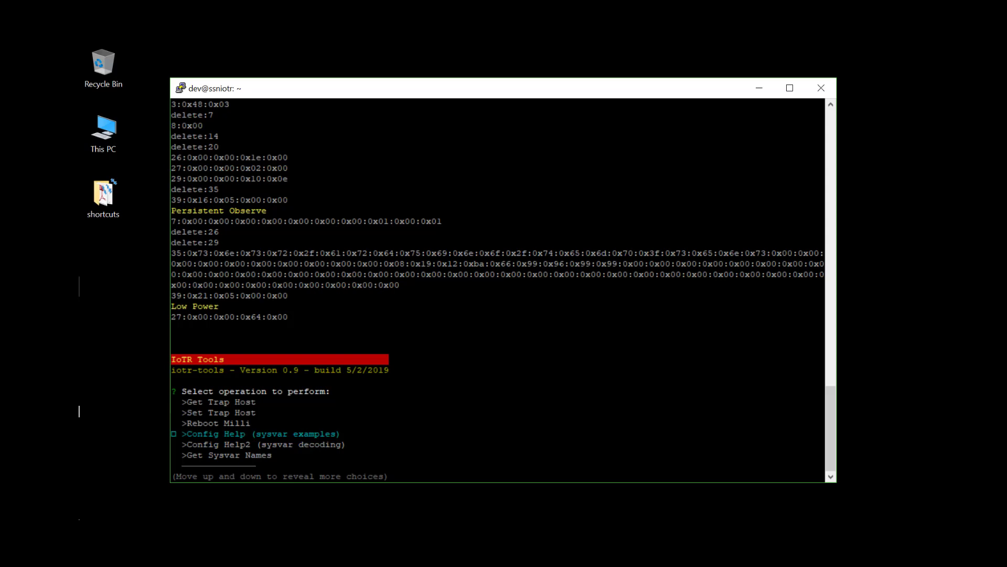
pyautogui.press('Down')
pyautogui.press('Down')
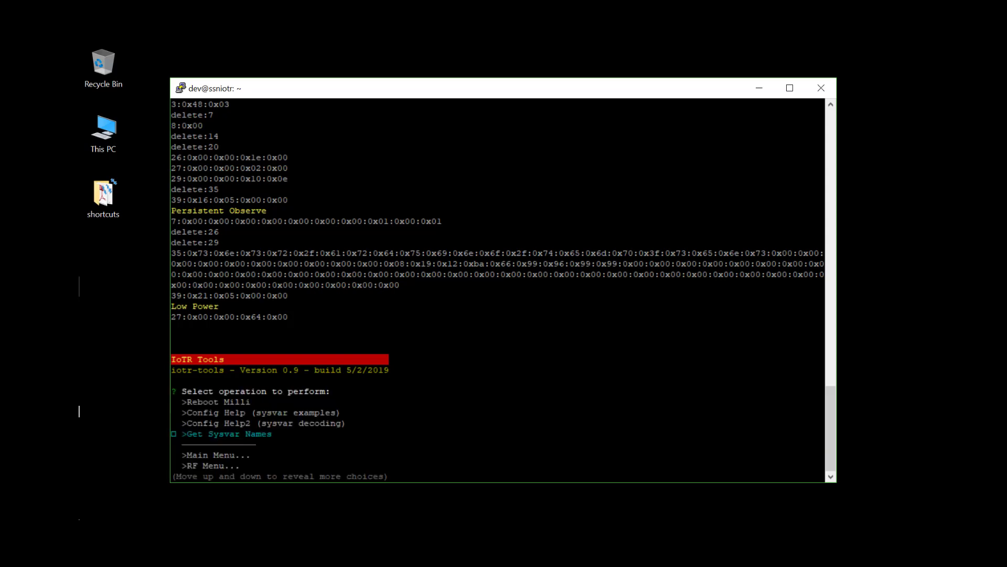
pyautogui.press('Return')
# Exit IoTR Tools and return to the router's shell prompt
pyautogui.press('Down')
pyautogui.press('Down')
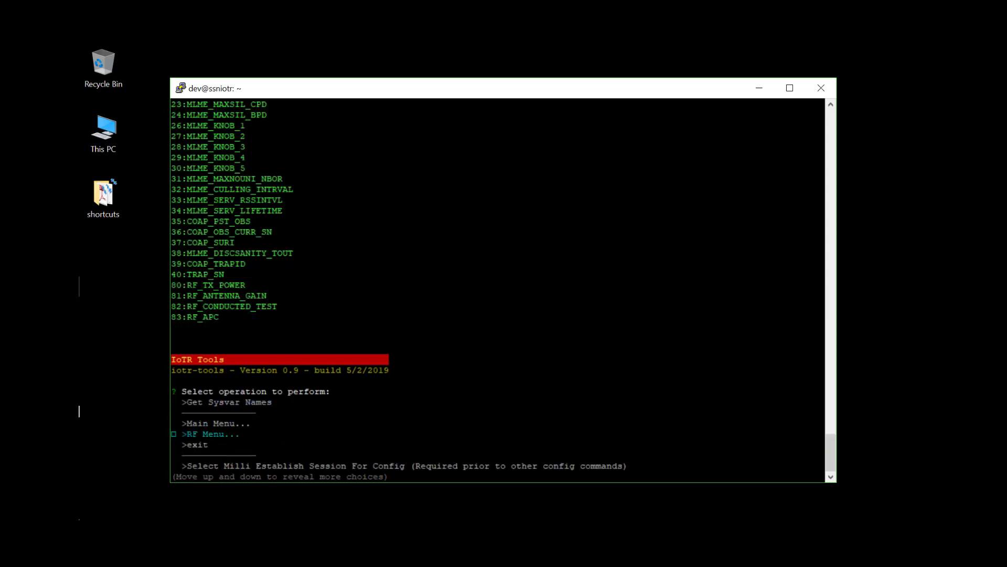
pyautogui.press('Down')
pyautogui.press('Return')
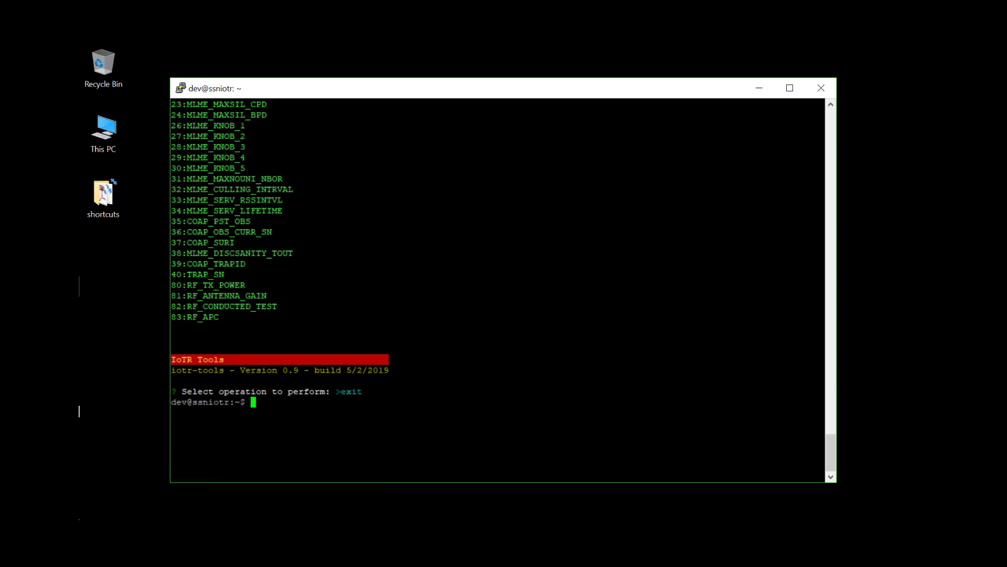